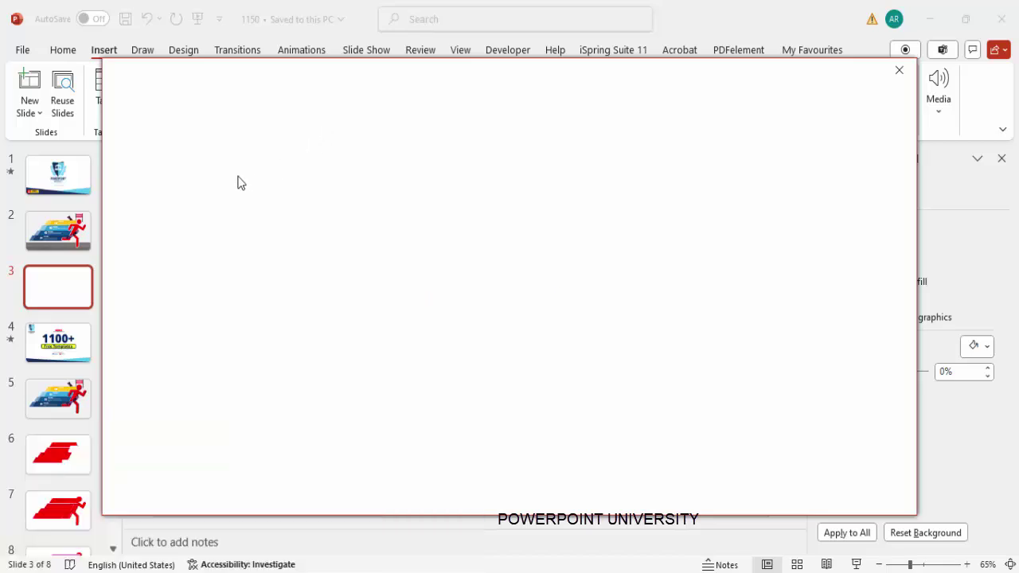
Insert the third running-man icon from an icon search for 'run'
type("run")
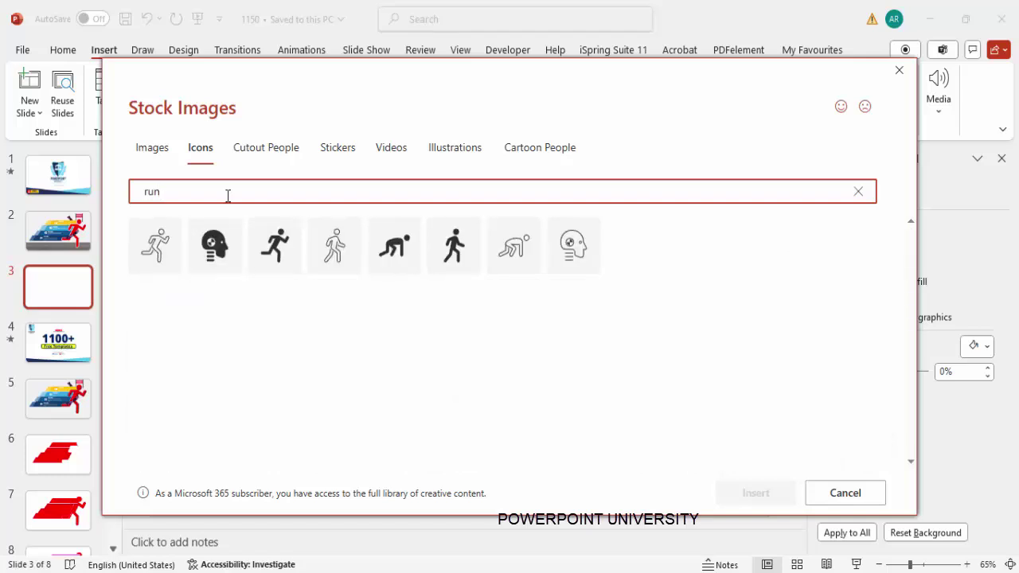
left_click(277, 250)
left_click(278, 250)
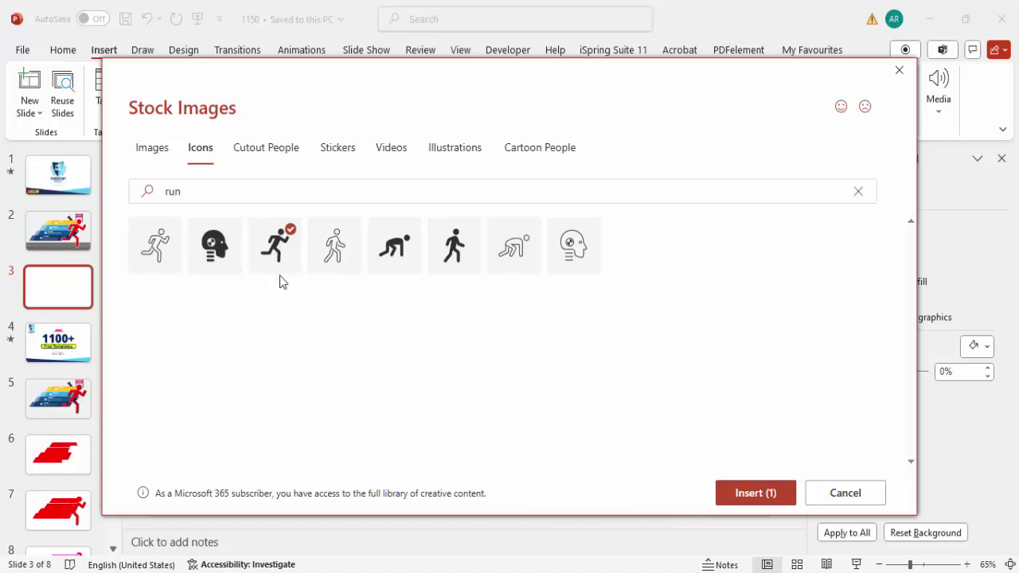
left_click(746, 492)
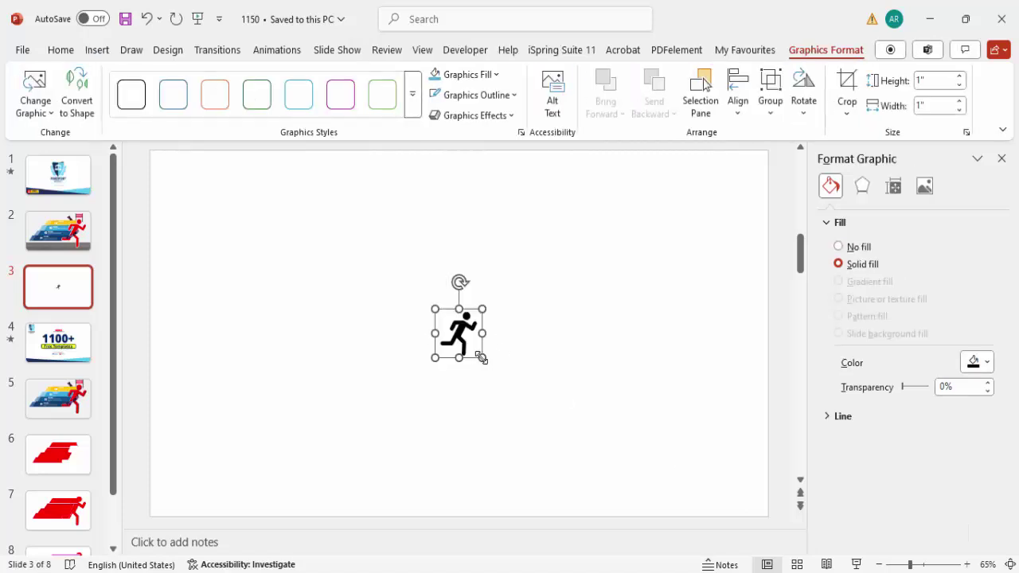
Enlarge the running icon to 7.27 inches square and move it to the right
left_click_drag(481, 358, 629, 470)
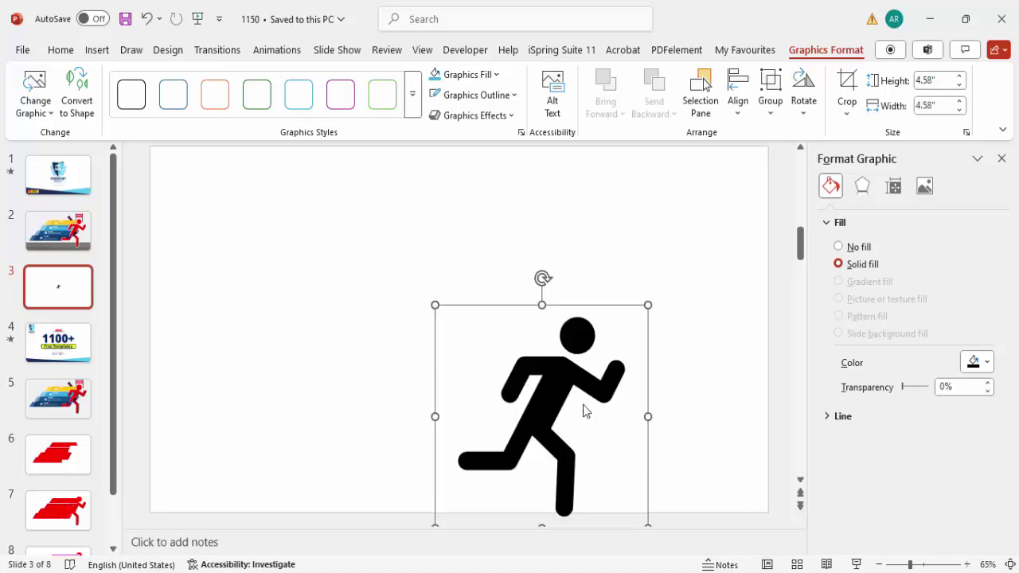
left_click_drag(434, 305, 318, 181)
left_click_drag(482, 282, 602, 274)
left_click_drag(421, 164, 418, 159)
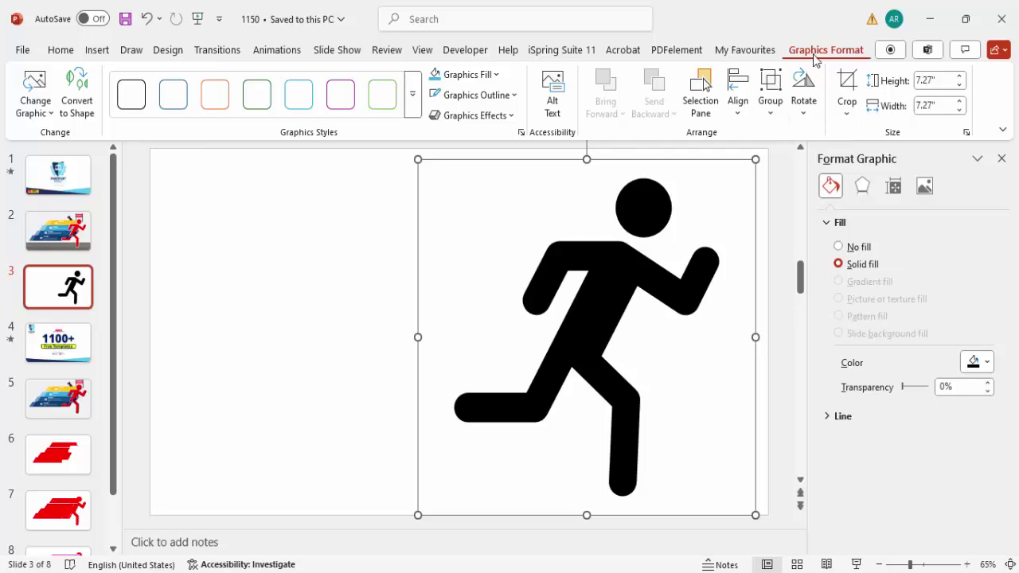
Fill the running icon red and convert it to an editable shape
left_click(476, 75)
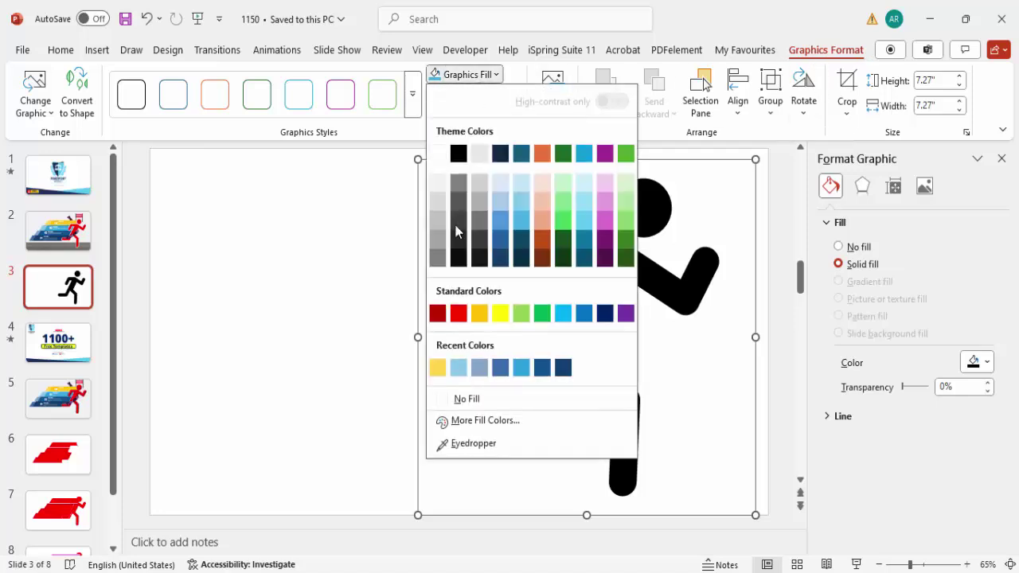
left_click(459, 315)
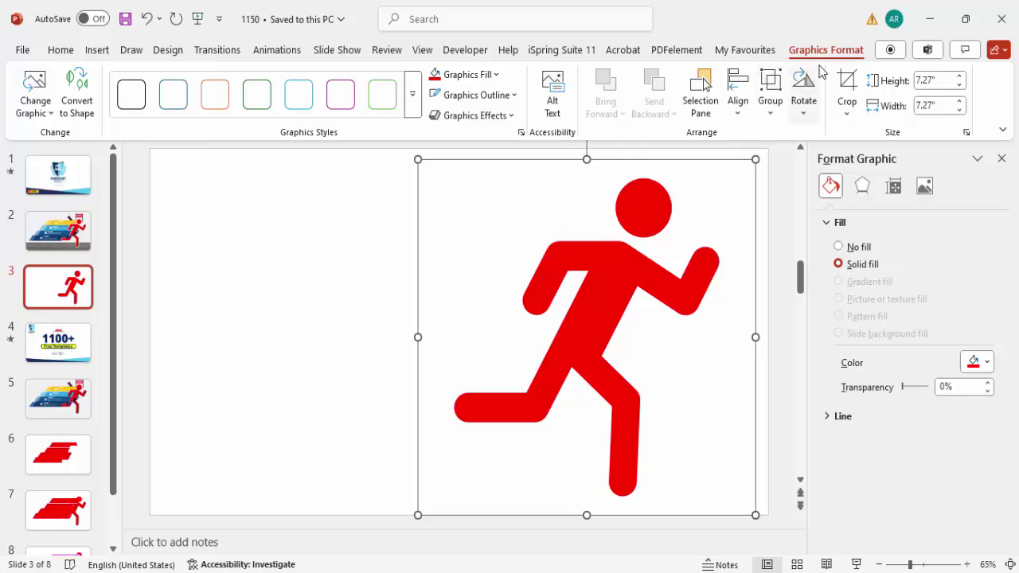
left_click(79, 100)
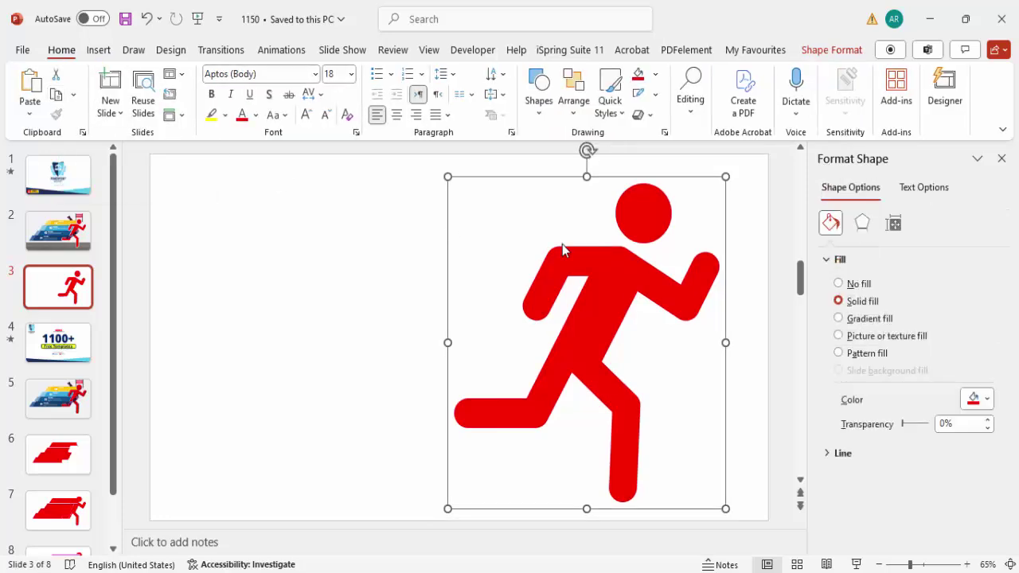
Ungroup the figure and move the separate head circle down onto the body
right_click(622, 280)
mouse_move(664, 349)
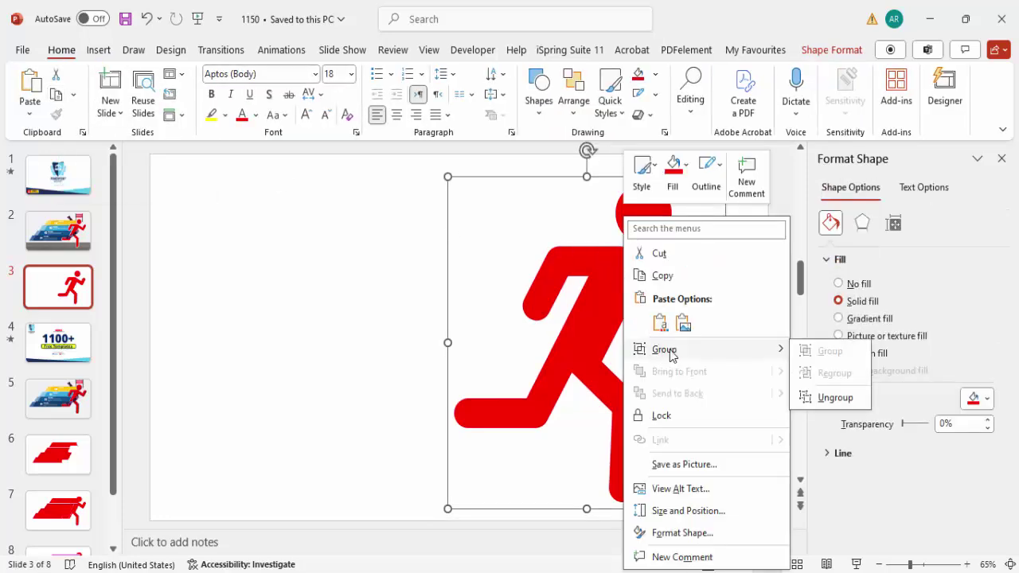
left_click(832, 395)
left_click(475, 234)
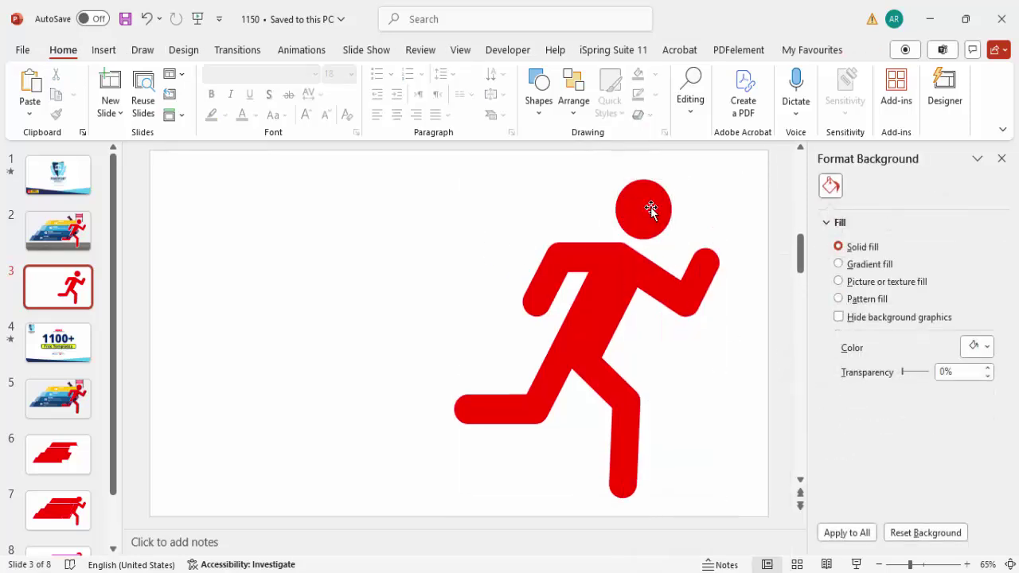
left_click_drag(645, 216, 649, 222)
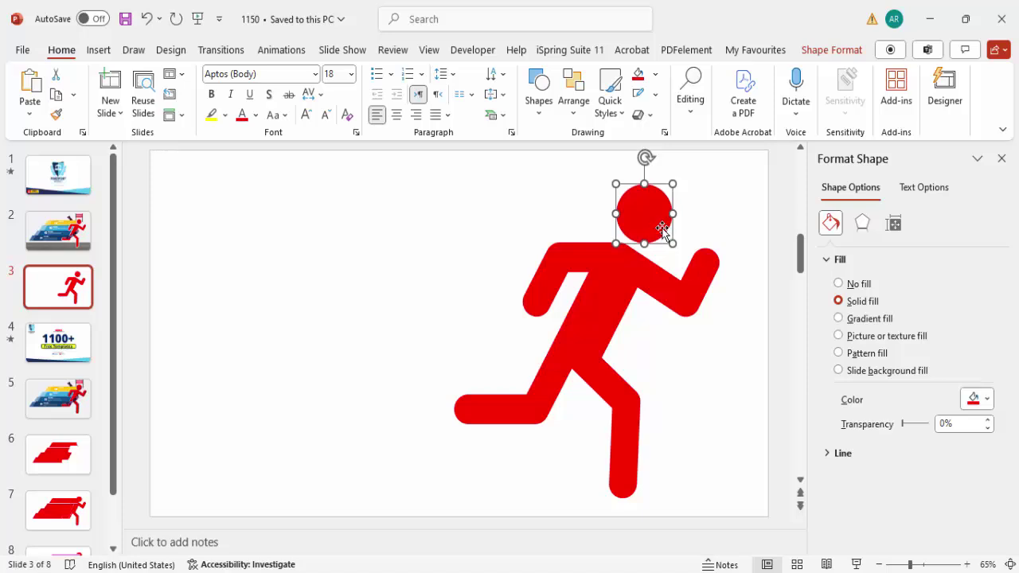
Set the slide background colour to White, Background 1, Darker 15%
left_click(751, 382)
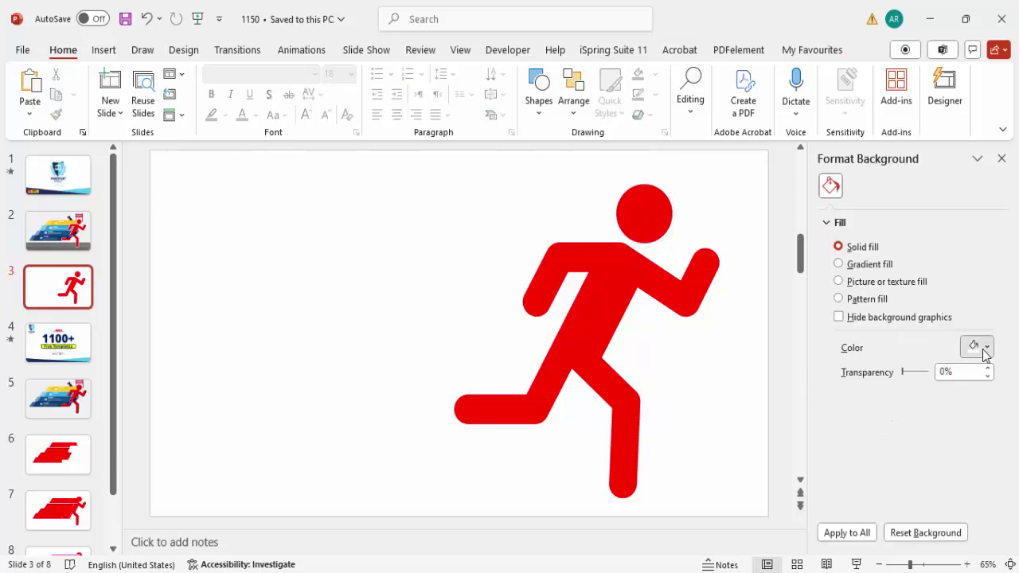
left_click(986, 348)
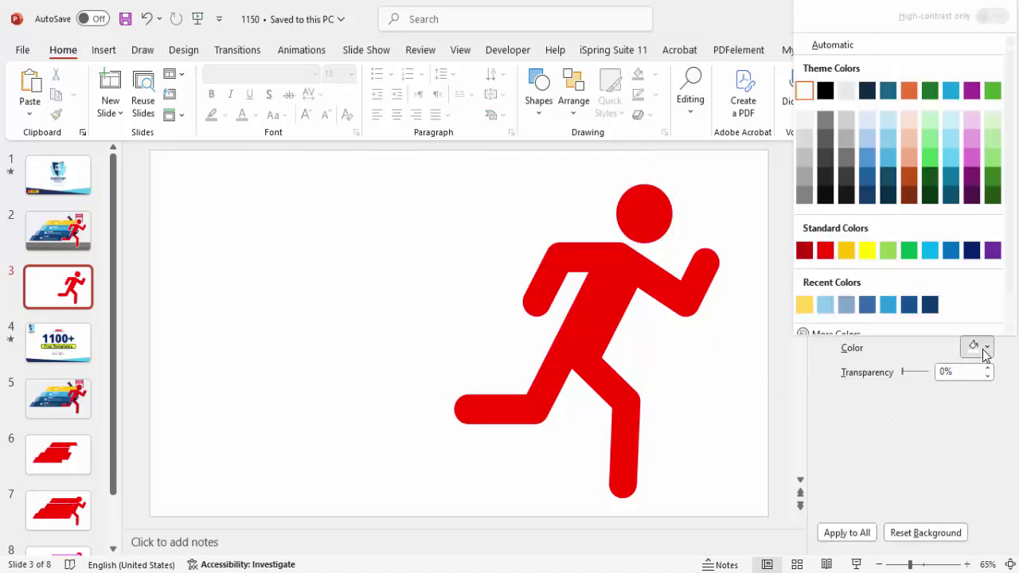
left_click(803, 145)
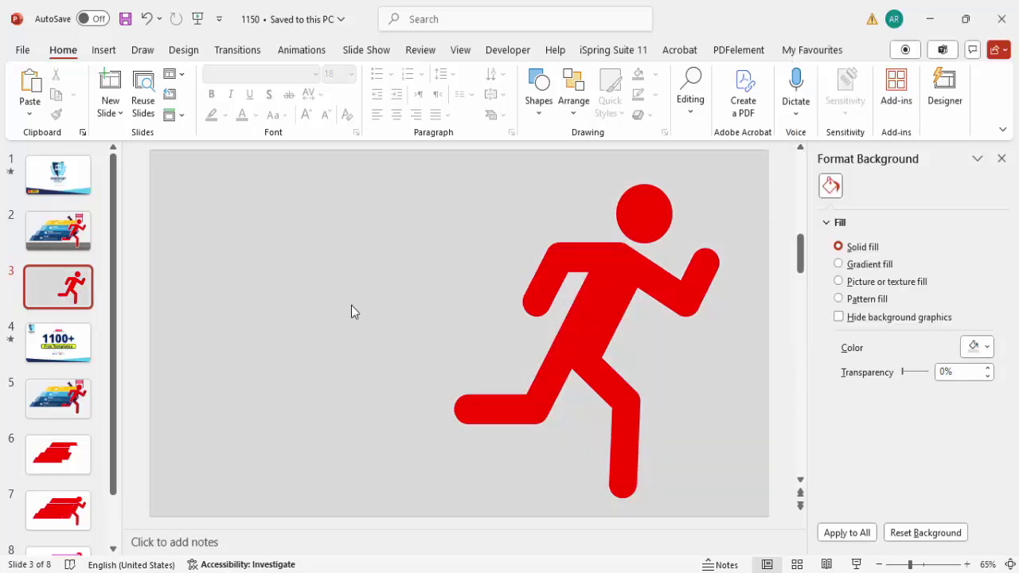
Move the red runner figure slightly to the right
left_click(651, 232)
left_click_drag(614, 292, 618, 317)
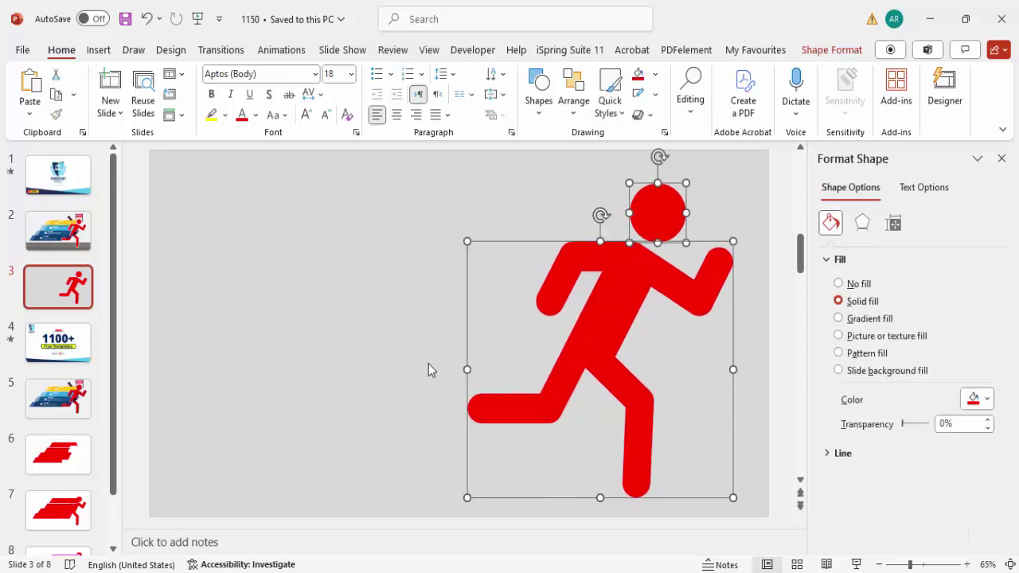
left_click(379, 362)
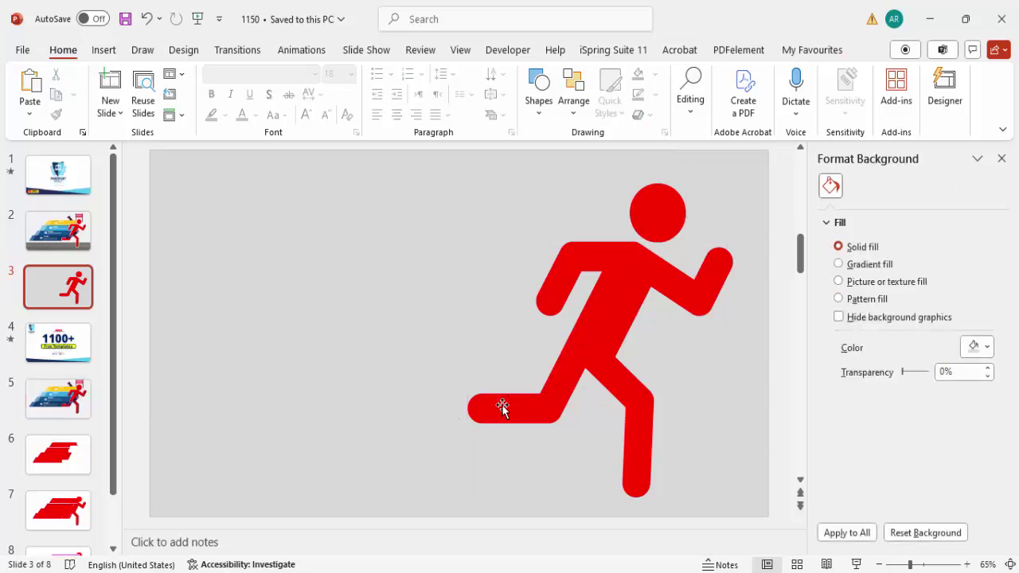
left_click(104, 49)
Draw a wide parallelogram left of the runner and remove its outline
left_click(341, 100)
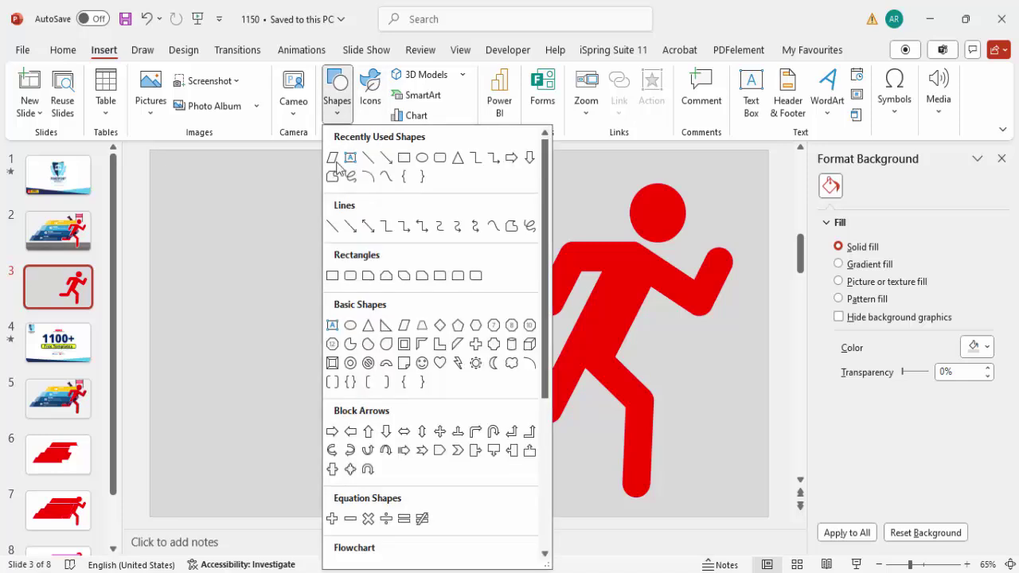
left_click(406, 330)
mouse_move(207, 357)
left_mouse_down()
mouse_move(351, 398)
mouse_move(564, 422)
left_mouse_up()
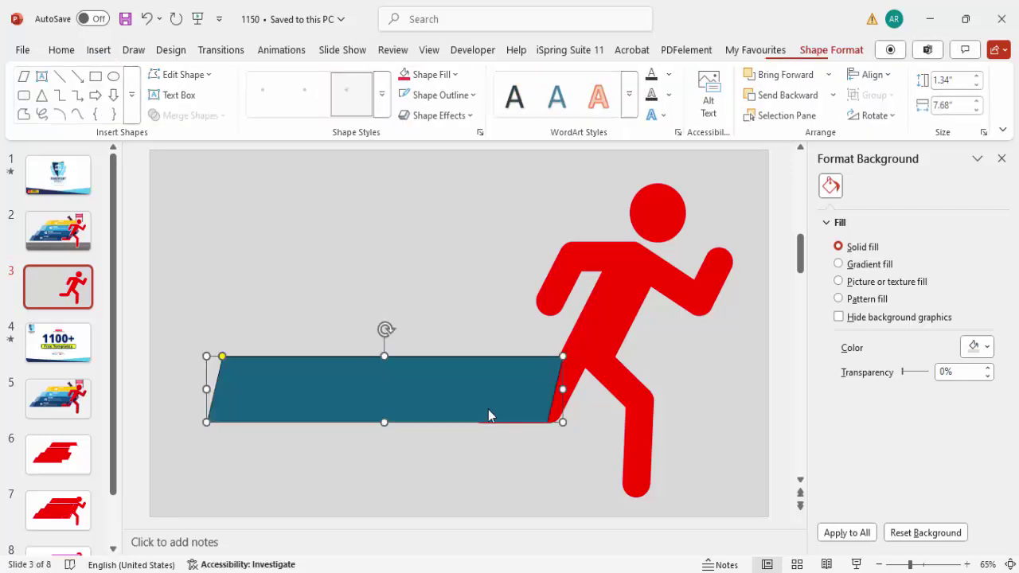
left_click(453, 95)
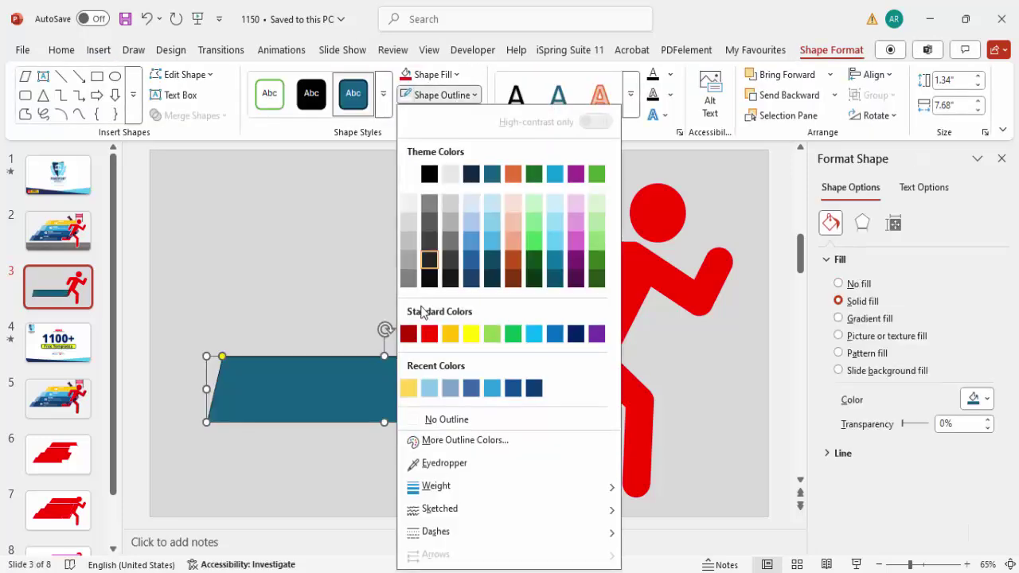
left_click(458, 420)
Set the parallelogram height to 1", steepen its slant, and nudge it into place
left_click(966, 82)
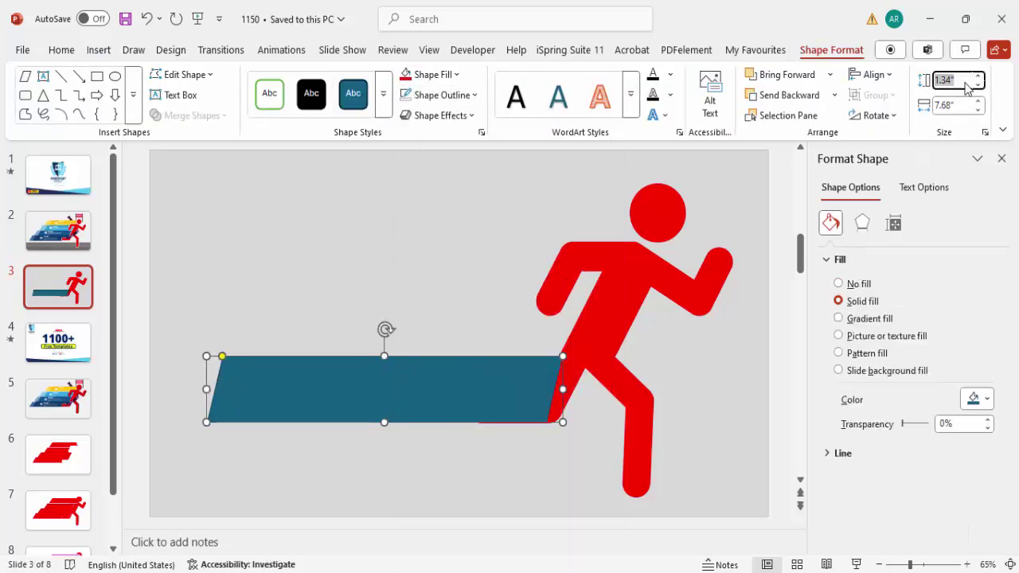
type("1")
left_click(958, 101)
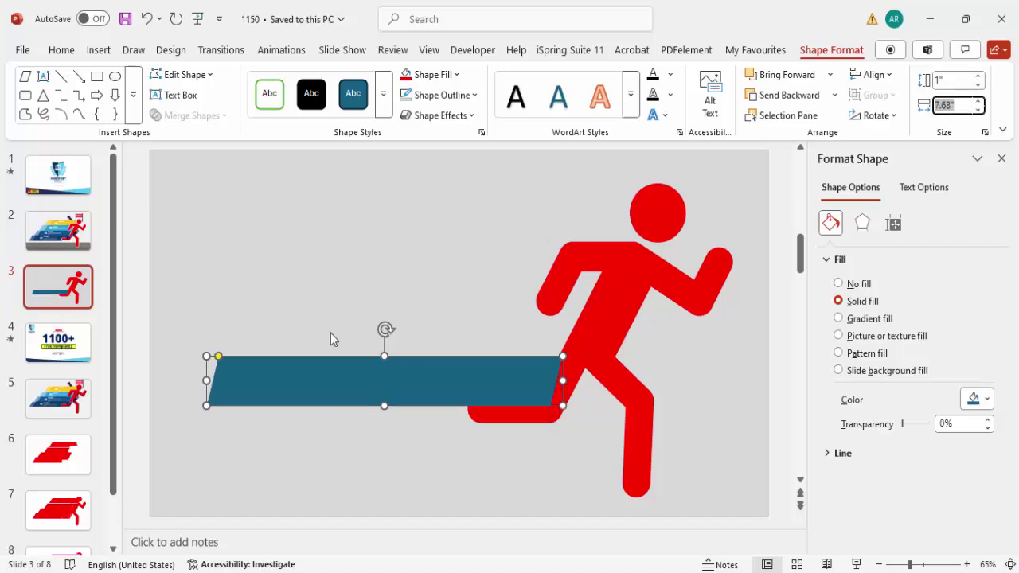
left_click_drag(218, 357, 242, 364)
left_click_drag(424, 384, 424, 400)
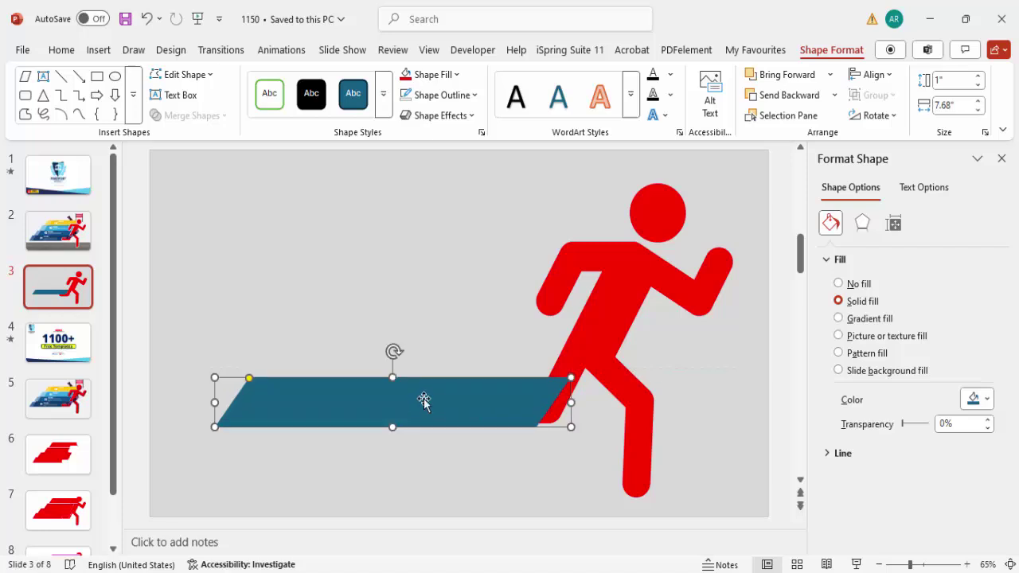
Copy the parallelogram above itself, fill it bright green, and align it over the teal strip
key("Up")
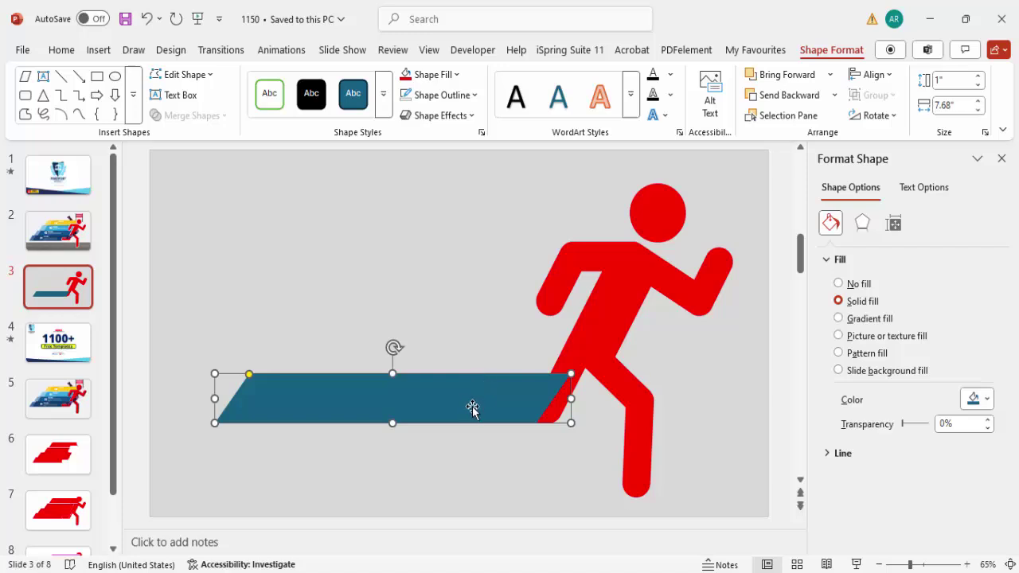
left_click_drag(432, 405, 468, 369)
left_click(430, 74)
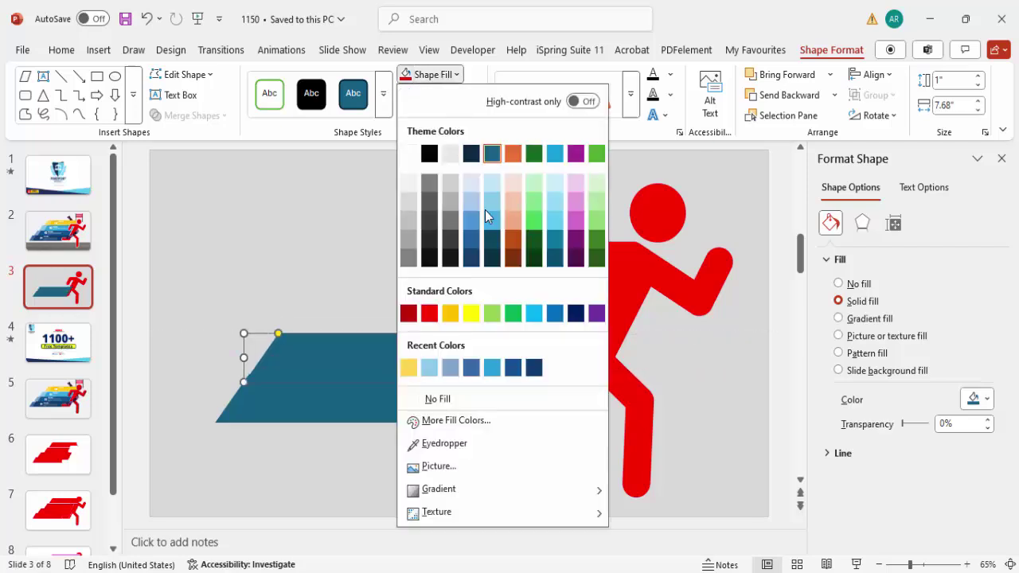
left_click(533, 227)
left_click_drag(359, 362, 364, 345)
key("ctrl+Down")
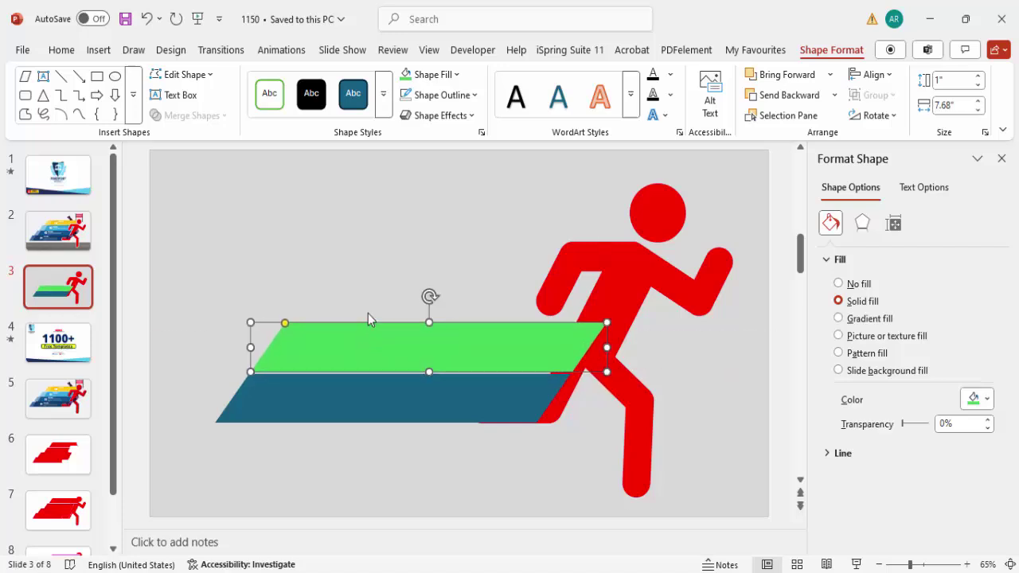
Widen the green strip to 9.39 inches and duplicate it twice, stepping up and right
mouse_move(607, 347)
left_mouse_down()
mouse_move(683, 347)
mouse_move(606, 347)
left_mouse_up()
key("ctrl+d")
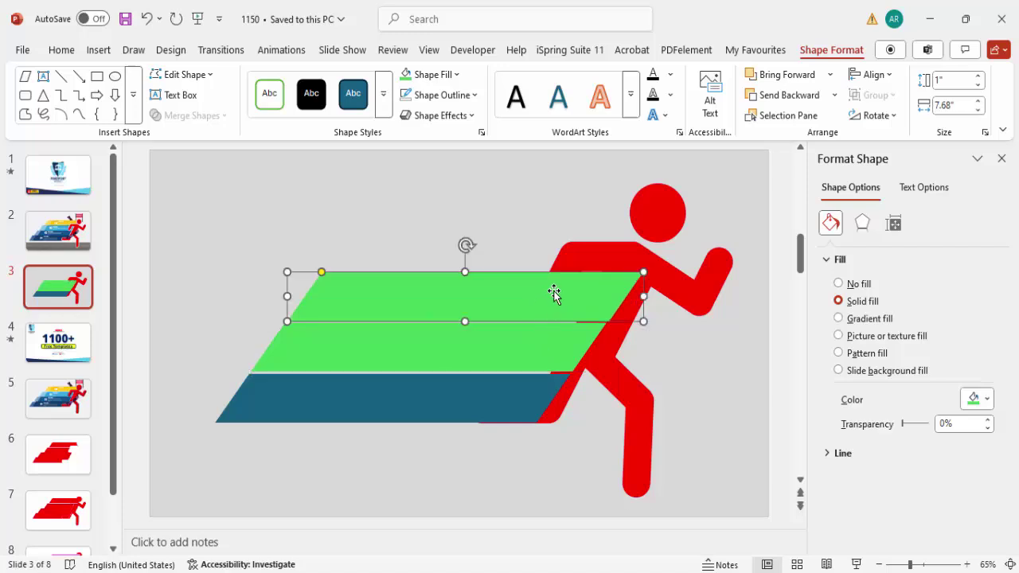
key("ctrl+d")
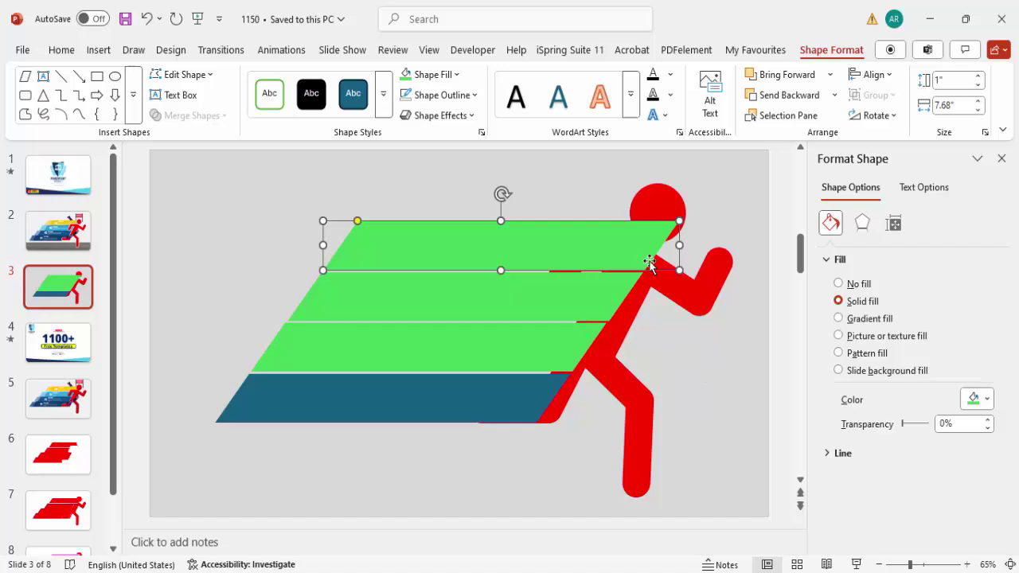
left_click(69, 282)
Duplicate slide 3 and return to the original slide
right_click(68, 281)
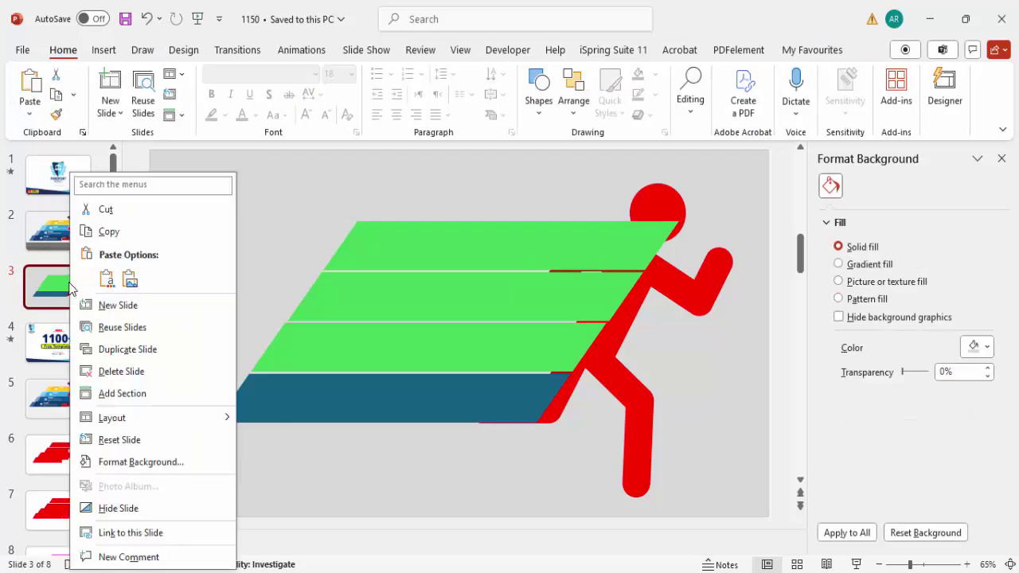
left_click(127, 350)
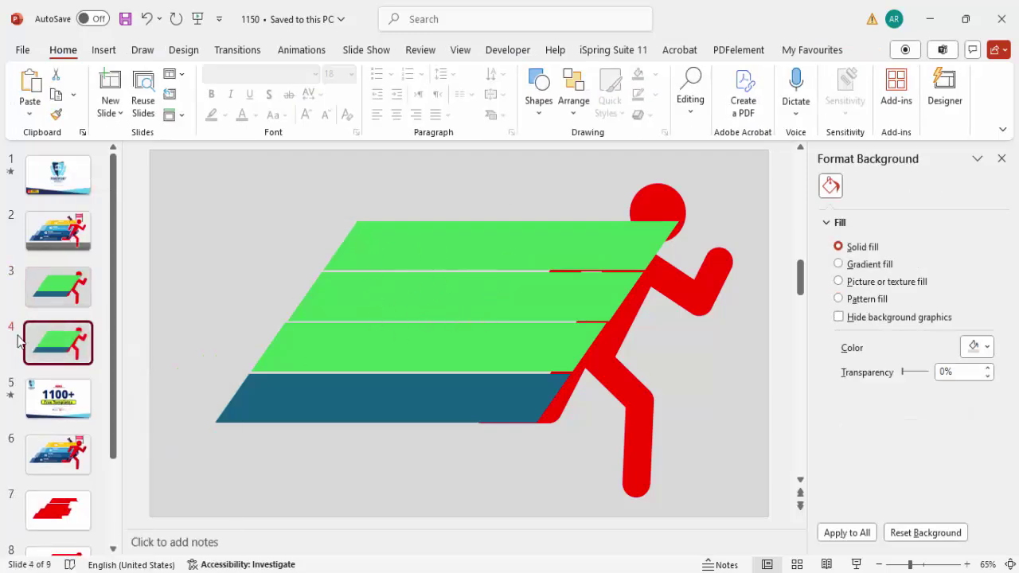
left_click(57, 301)
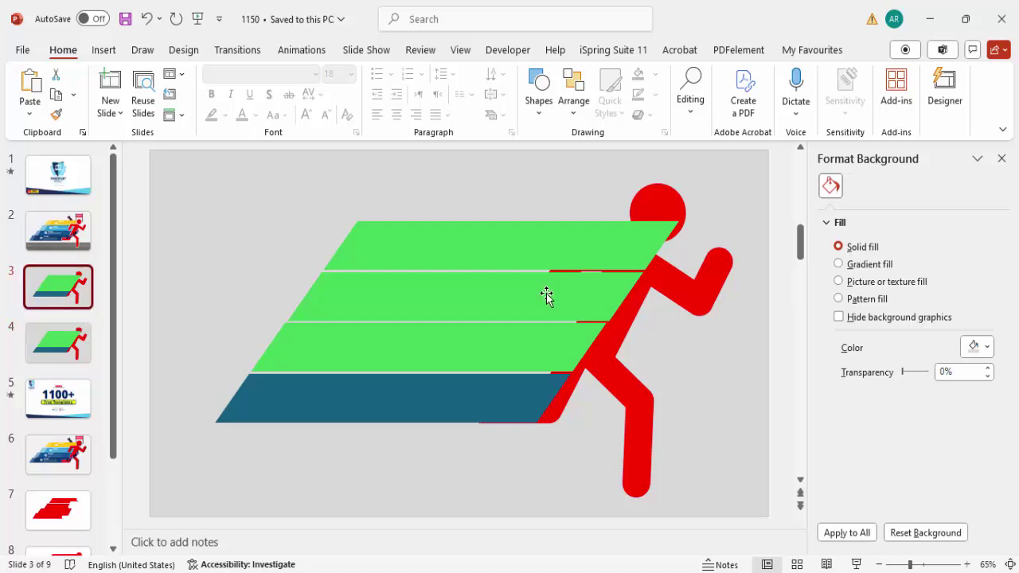
Fragment the runner, head circle and four strips together with Merge Shapes
left_click(671, 282)
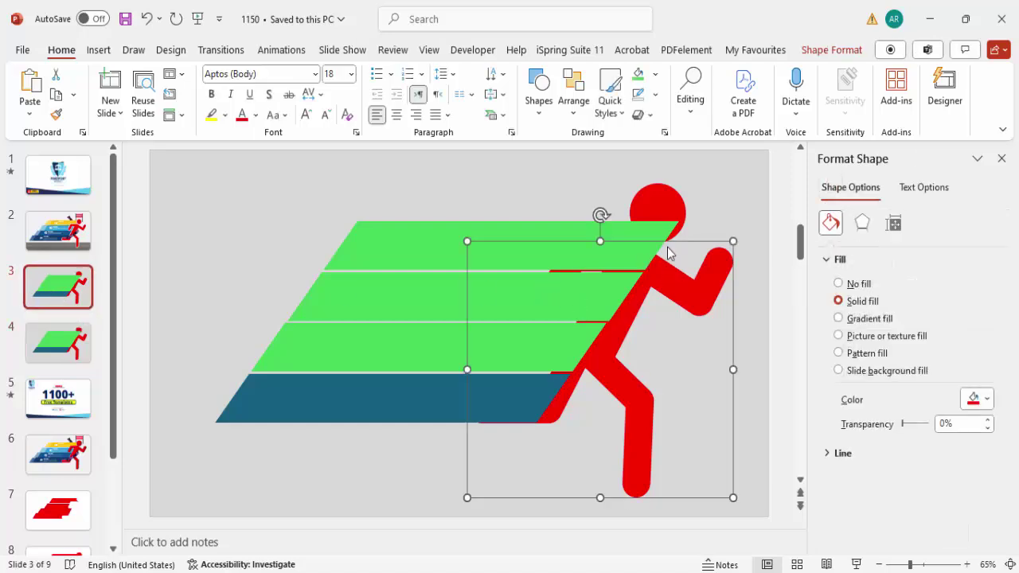
left_click(662, 206, "shift")
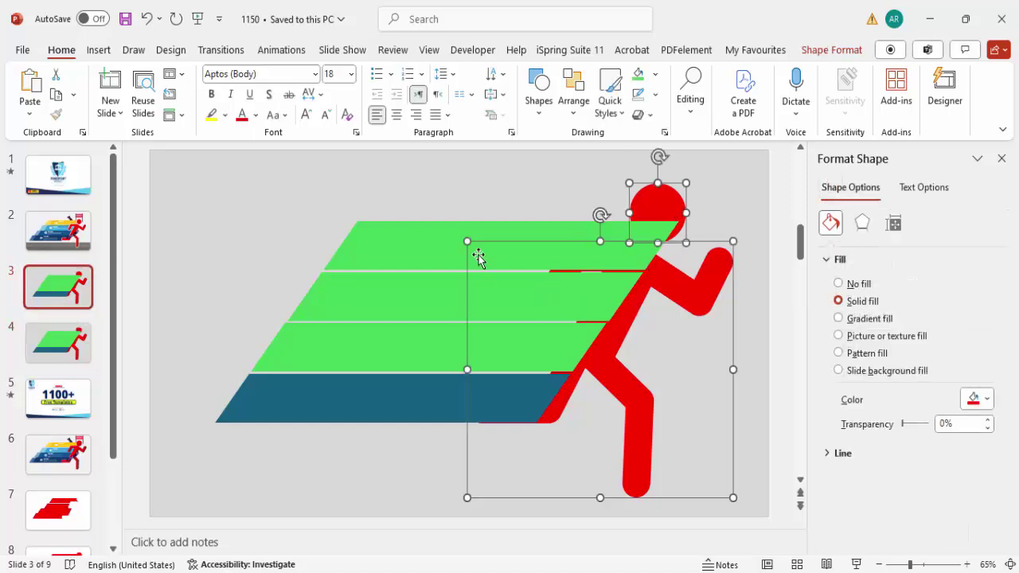
left_click(389, 246, "shift")
left_click(342, 305, "shift")
left_click(316, 350, "shift")
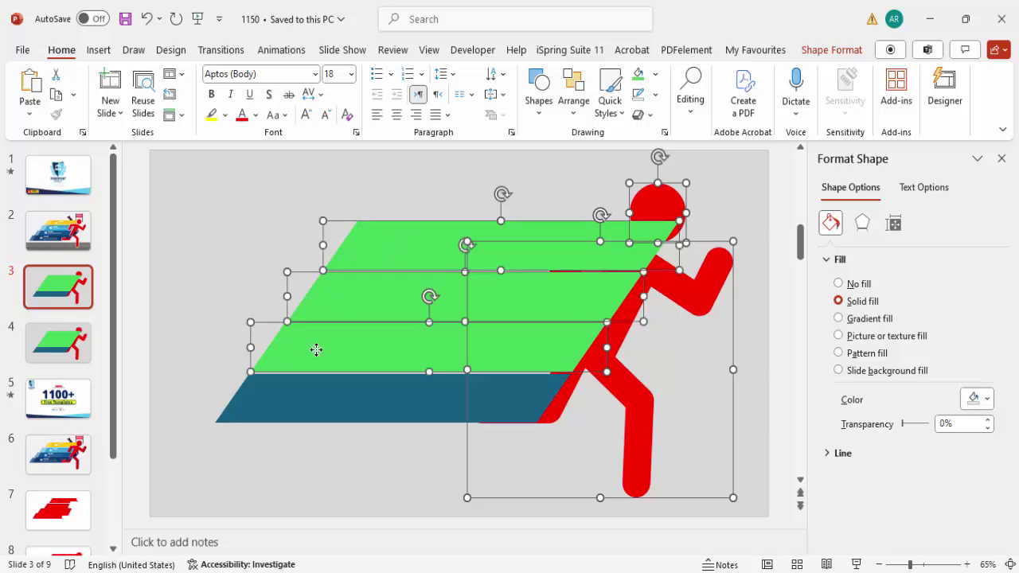
left_click(277, 400, "shift")
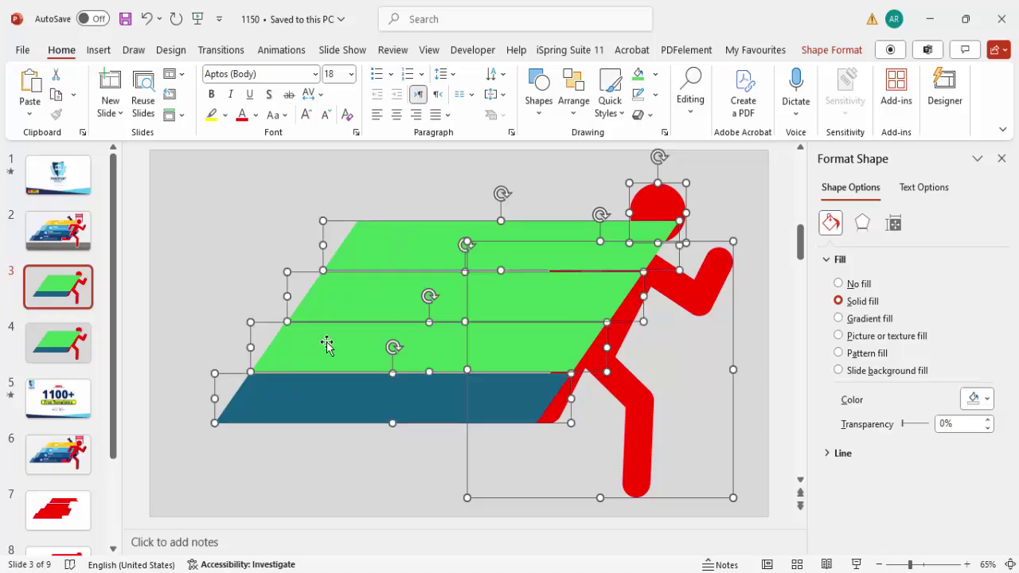
left_click(811, 55)
left_click(199, 117)
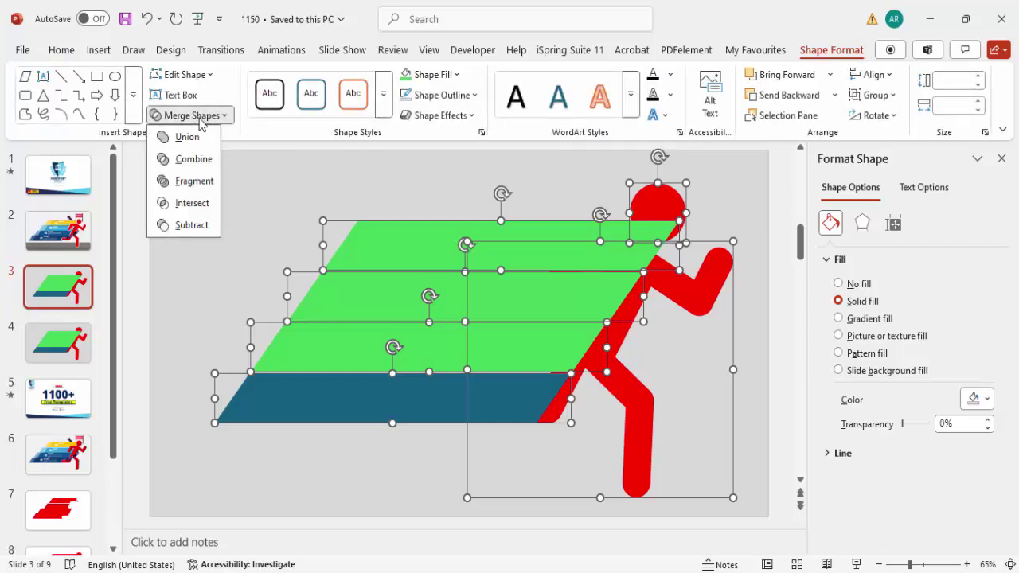
left_click(193, 183)
left_click(437, 189)
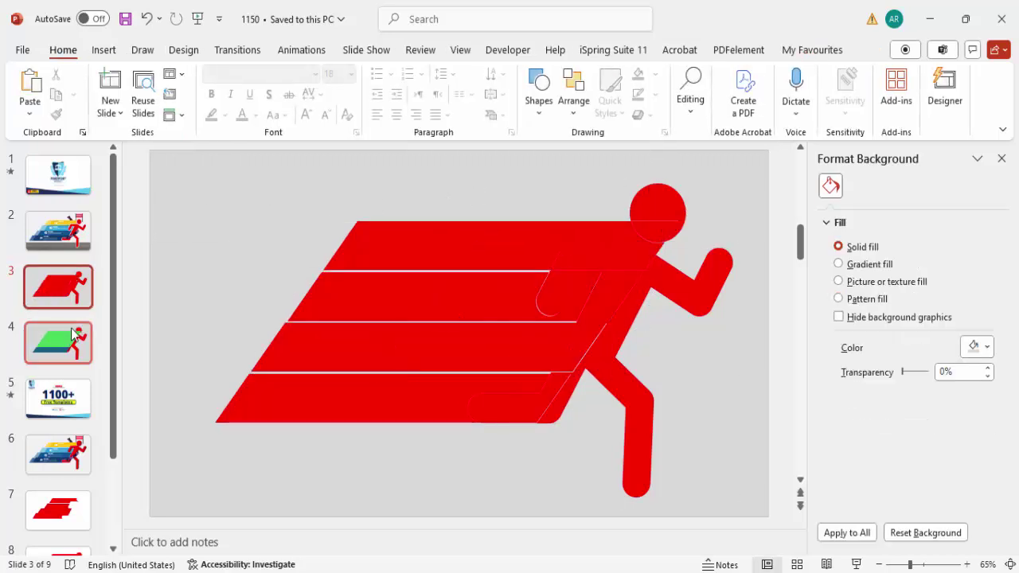
Duplicate slide 4 as a new slide 5
left_click(48, 347)
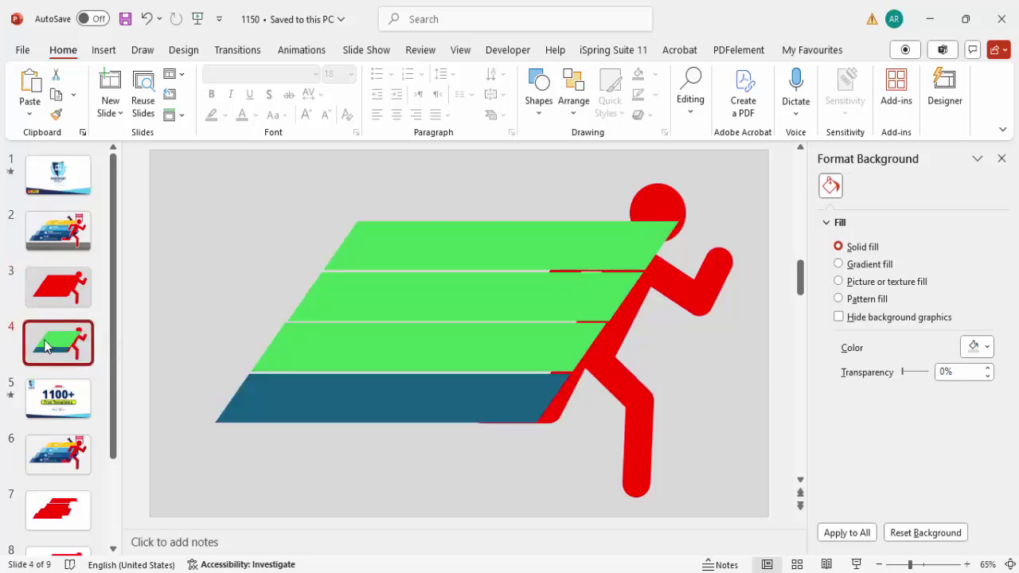
right_click(45, 344)
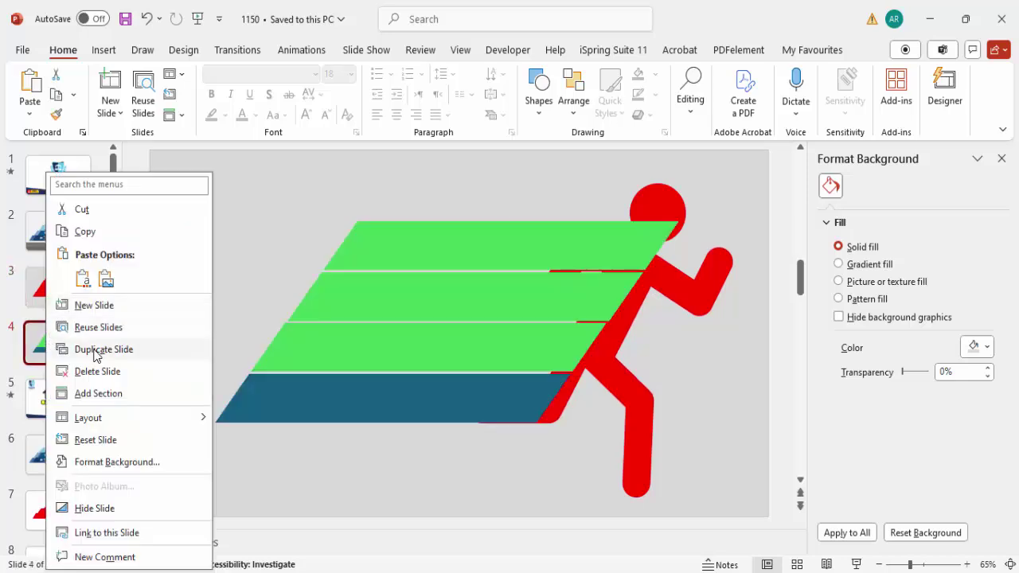
left_click(77, 345)
Delete the three green bars and the teal bar from slide 5
left_click(467, 253)
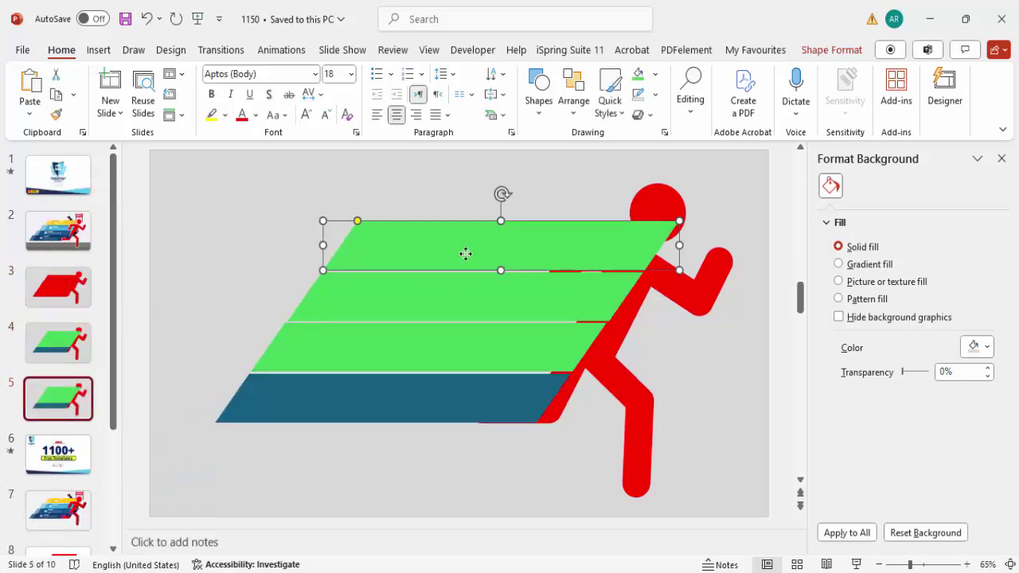
left_click(423, 314, "shift")
left_click(403, 343, "shift")
left_click(381, 391, "shift")
key("Delete")
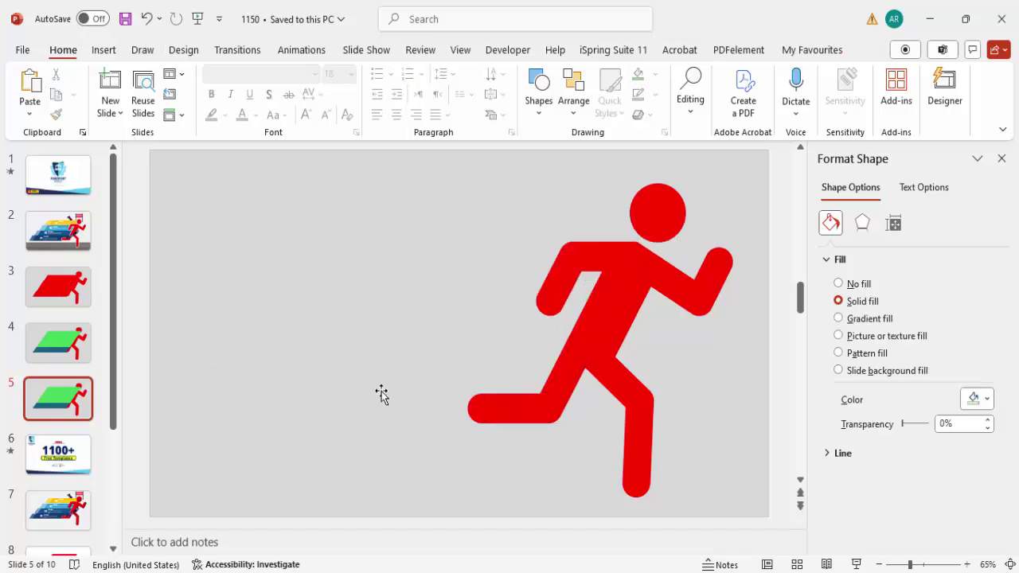
Copy slide 3's four red bar fragments and paste them onto slide 5 in place
left_click(68, 294)
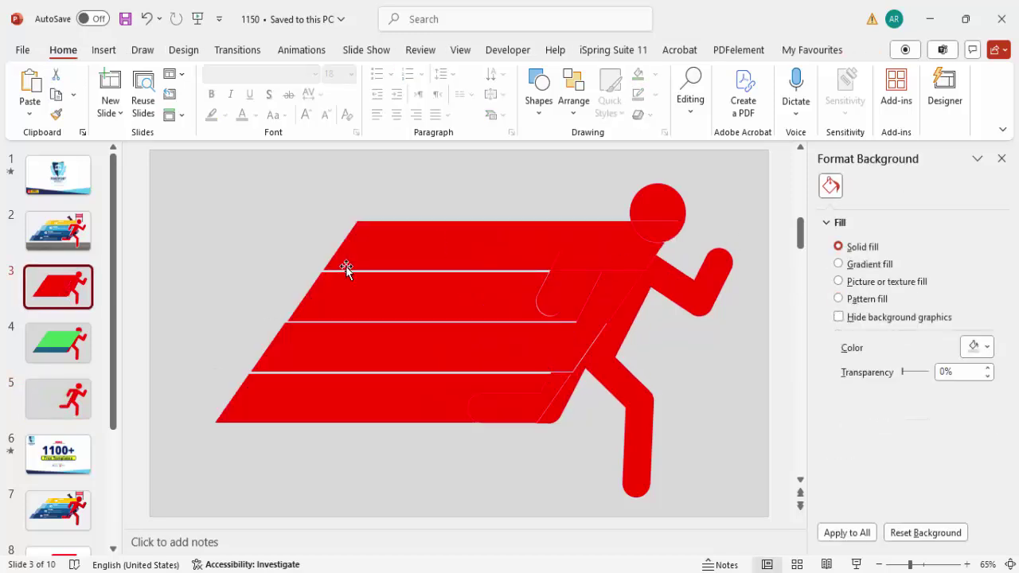
left_click(417, 253)
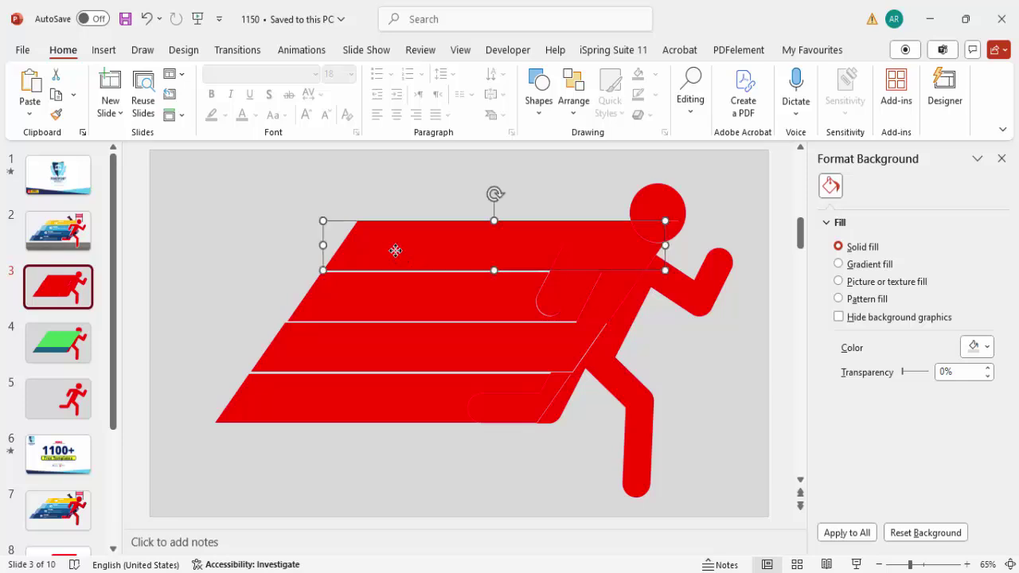
left_click(394, 293, "shift")
left_click(384, 347, "shift")
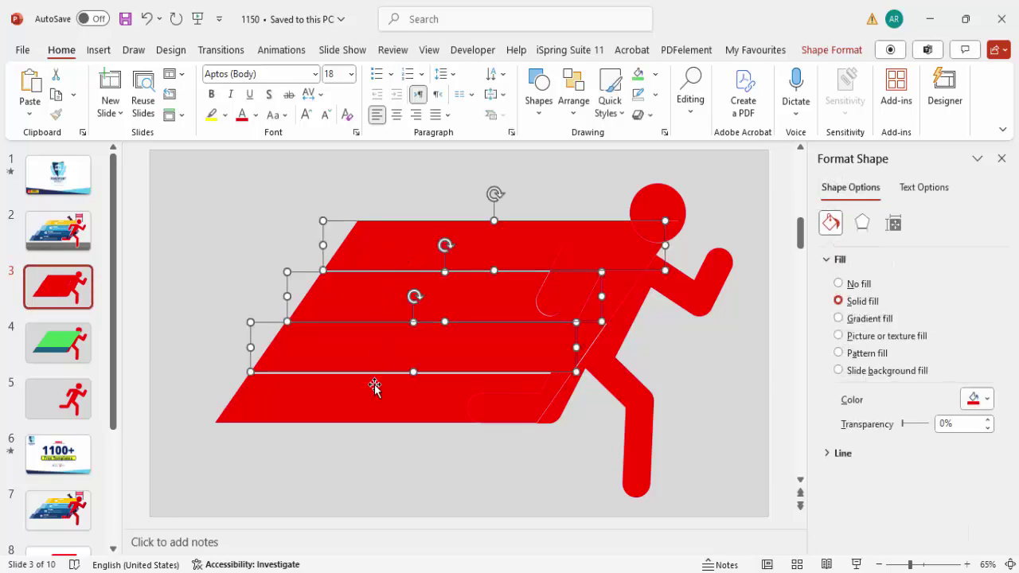
left_click(373, 392, "shift")
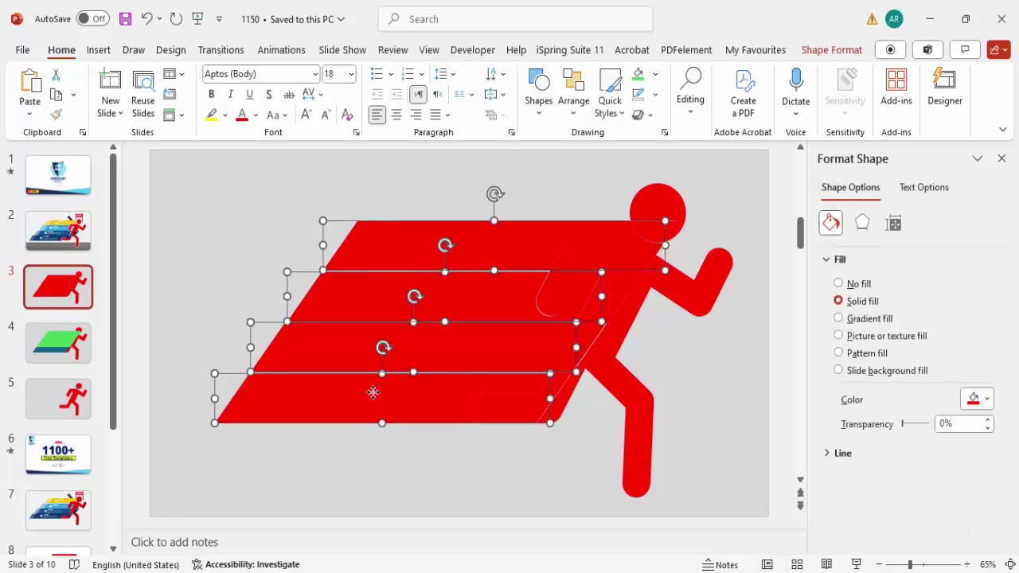
left_click(46, 390)
key("ctrl+v")
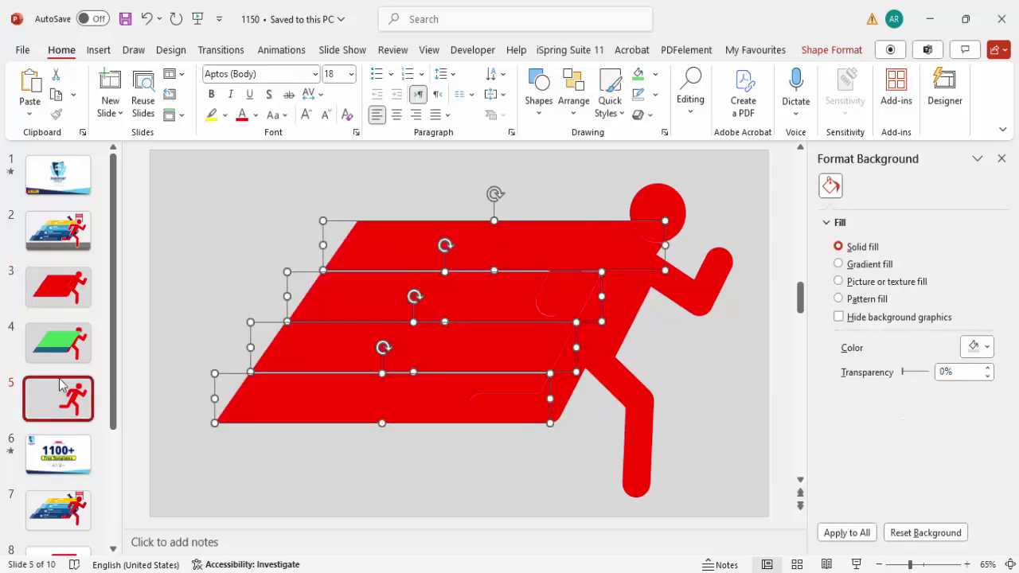
mouse_move(464, 242)
left_mouse_down()
mouse_move(414, 233)
mouse_move(464, 246)
left_mouse_up()
key("Escape")
left_click(385, 382)
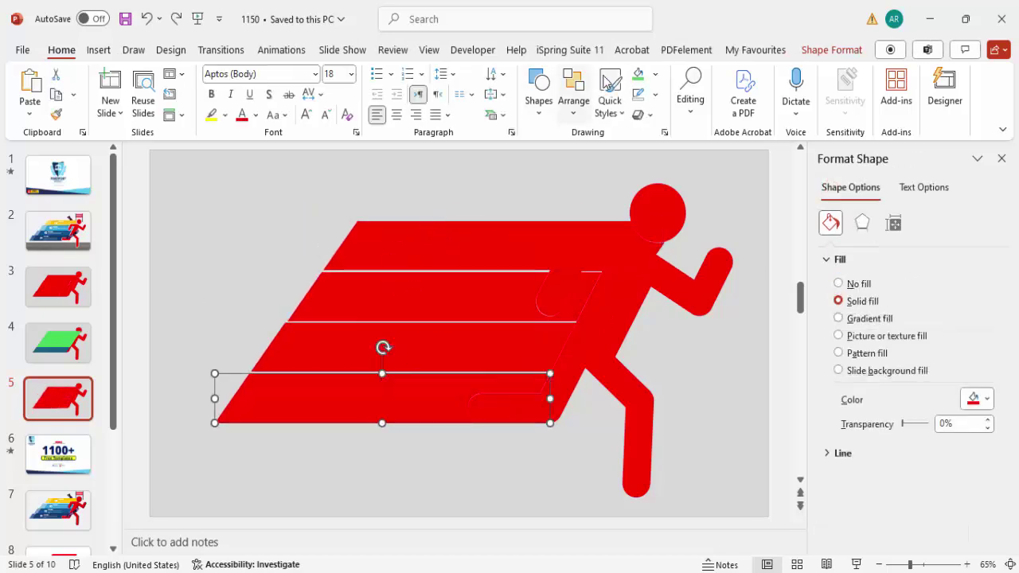
Fill the bottom bar navy and the third bar light blue
left_click(655, 74)
left_click(766, 368)
left_click(434, 355)
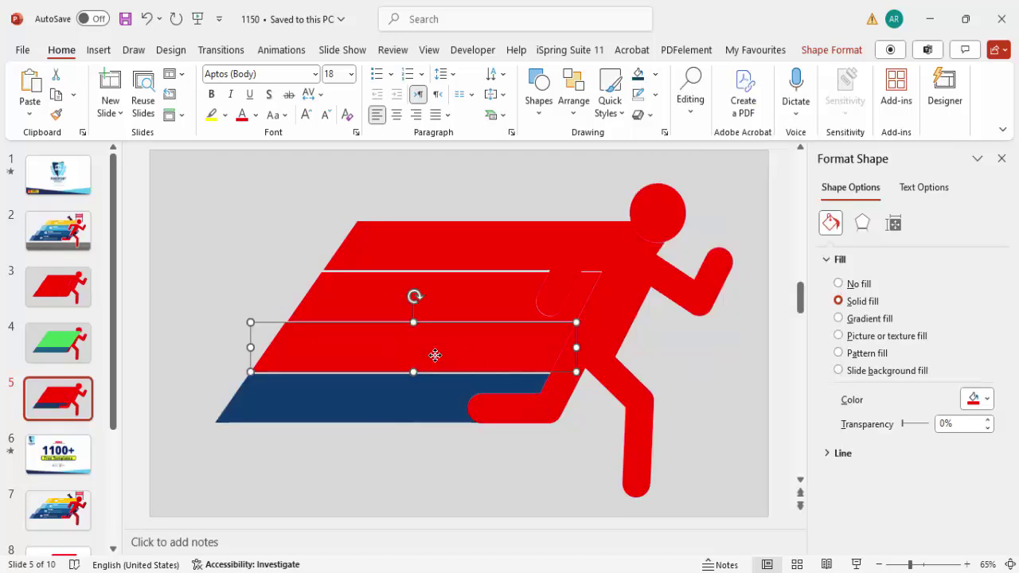
left_click(816, 50)
left_click(445, 76)
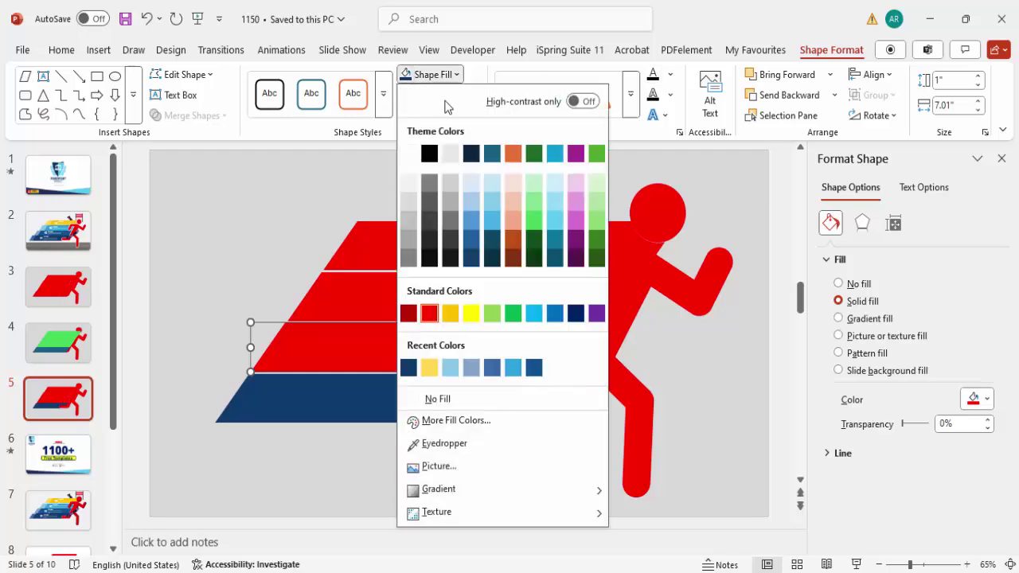
left_click(513, 367)
Fill the second bar blue and the top bar gold, undoing a stray move
left_click(409, 297)
left_click(432, 74)
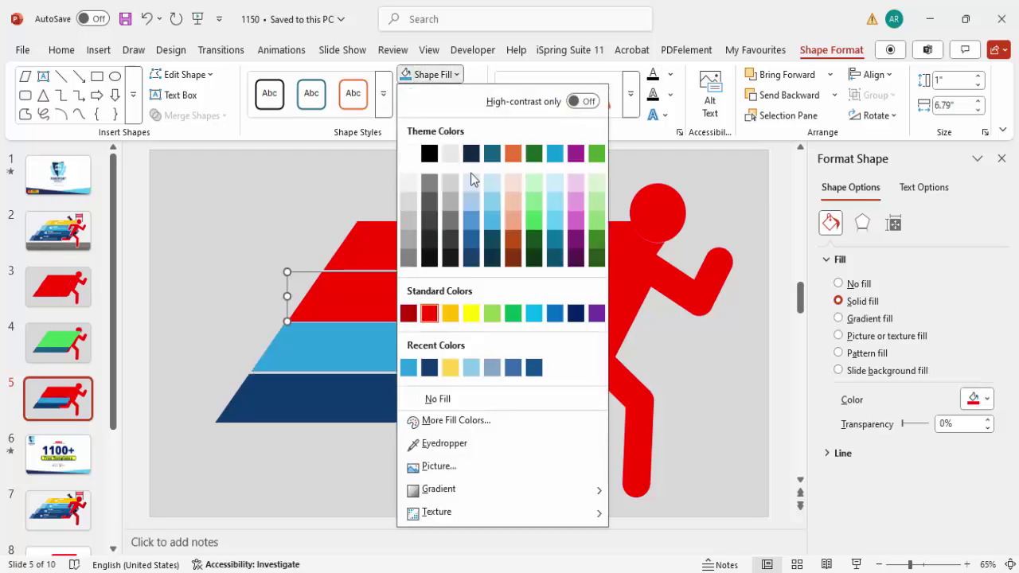
left_click(512, 367)
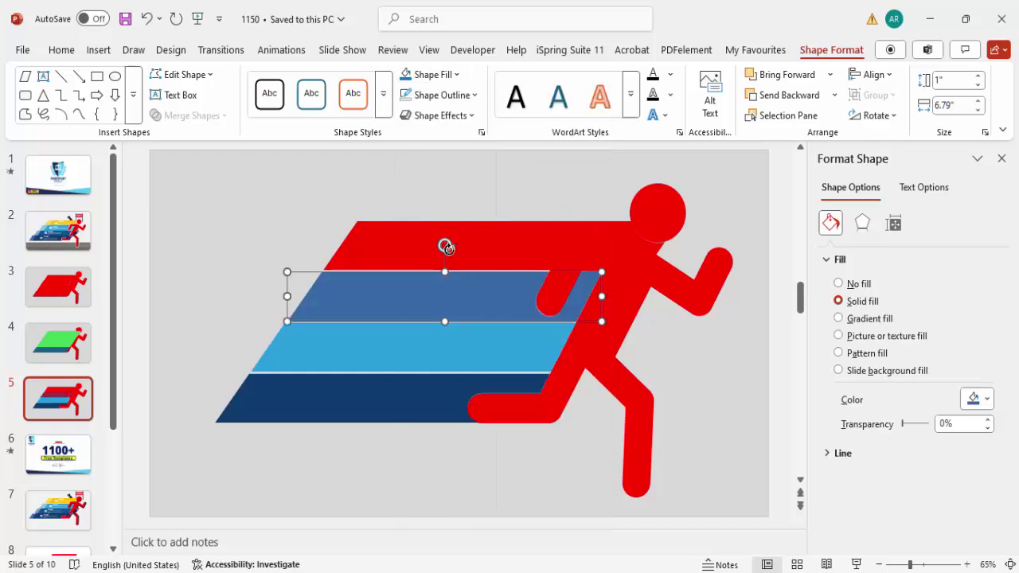
left_click(501, 238)
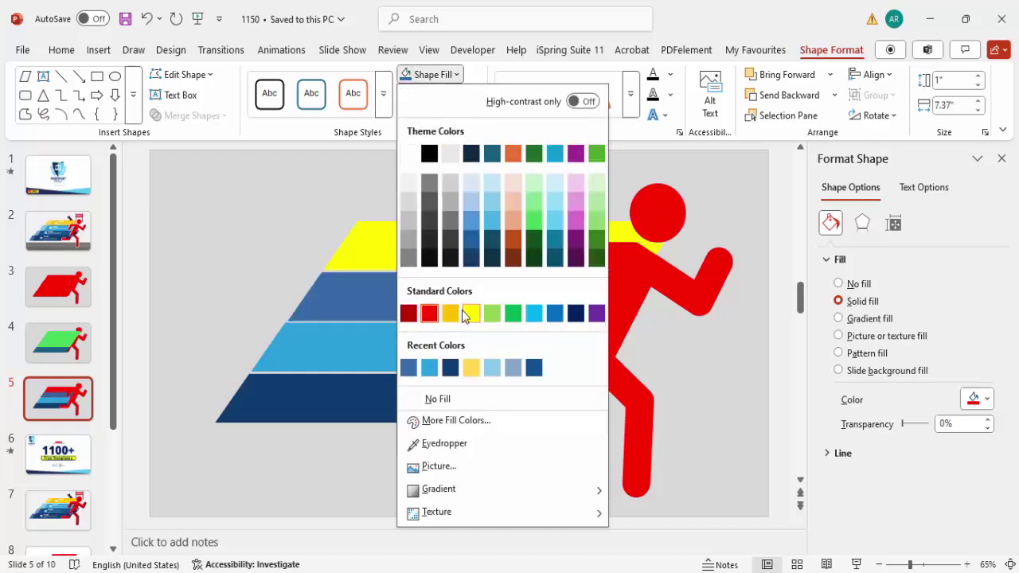
left_click(450, 313)
left_click(690, 347)
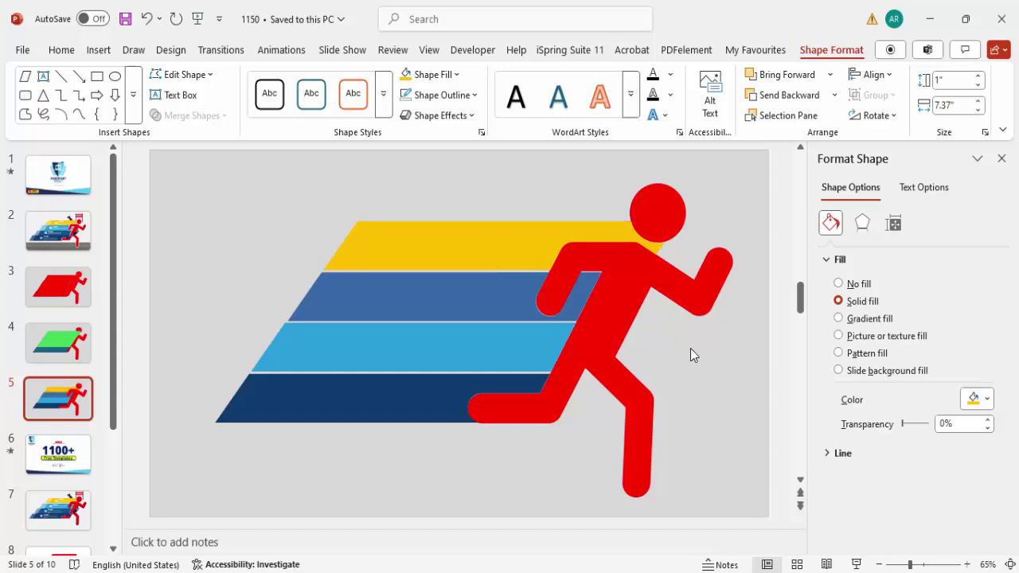
left_click_drag(477, 311, 400, 307)
key("ctrl+z")
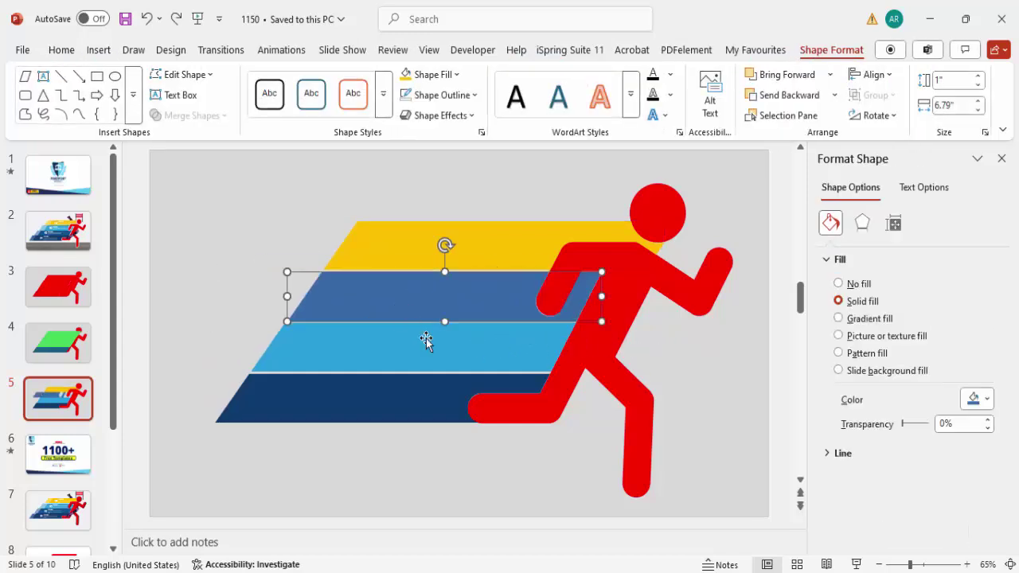
Review slides 3 and 4, then open slide 5 with the coloured strips
left_click(76, 290)
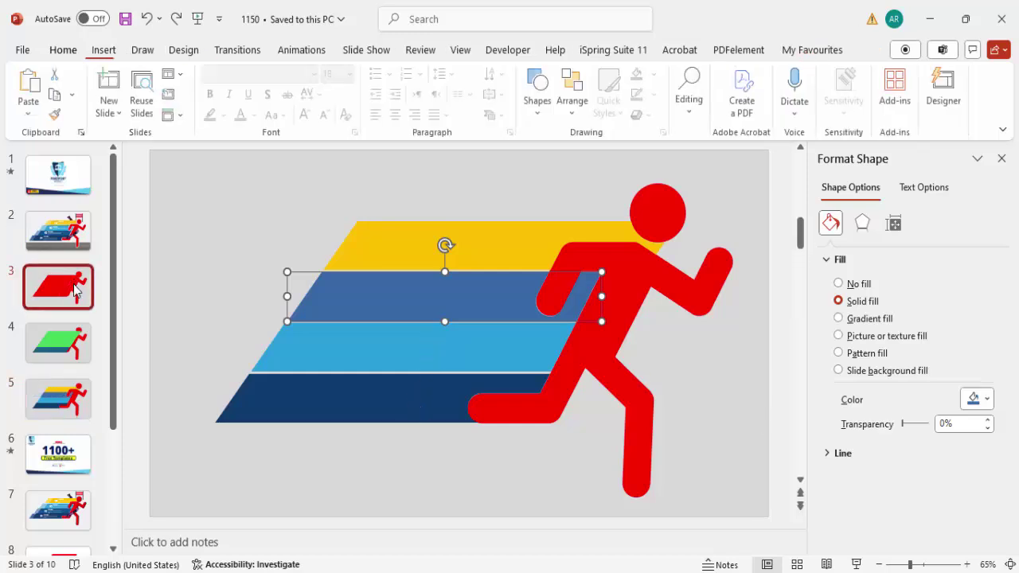
left_click(70, 329)
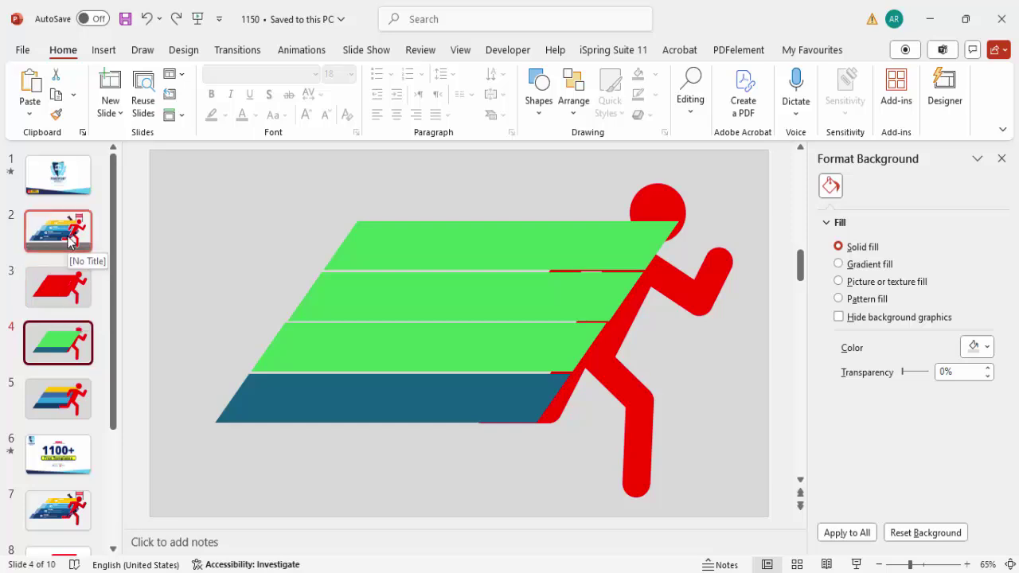
left_click(63, 397)
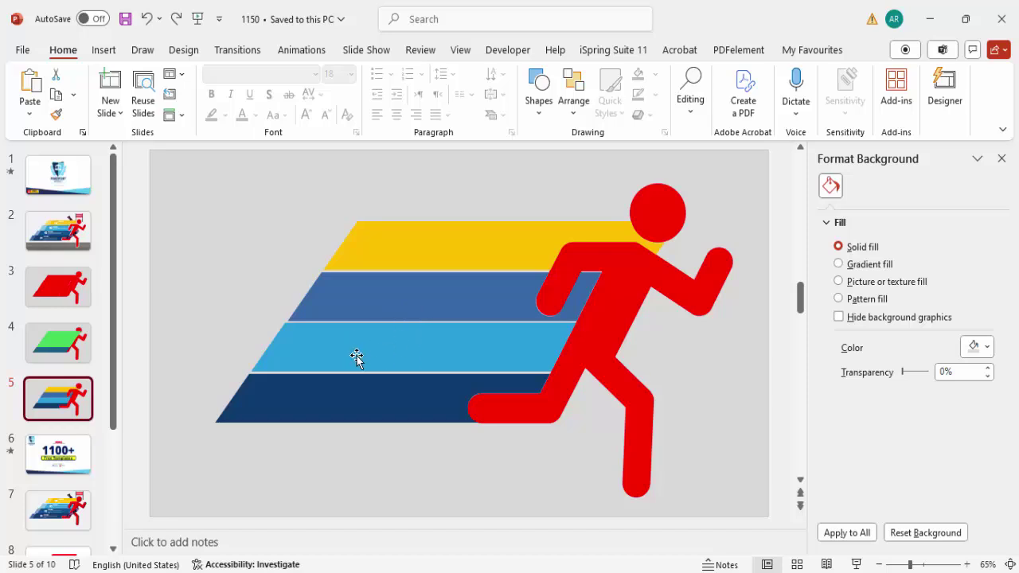
Duplicate the dark-blue bottom strip and fill the copy light blue
left_click(298, 403)
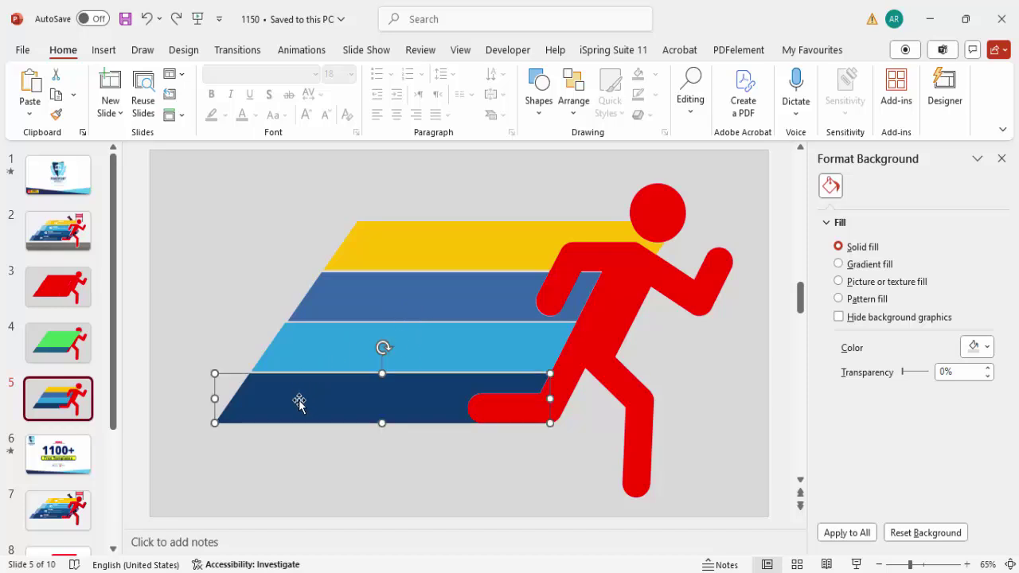
key("ctrl+d")
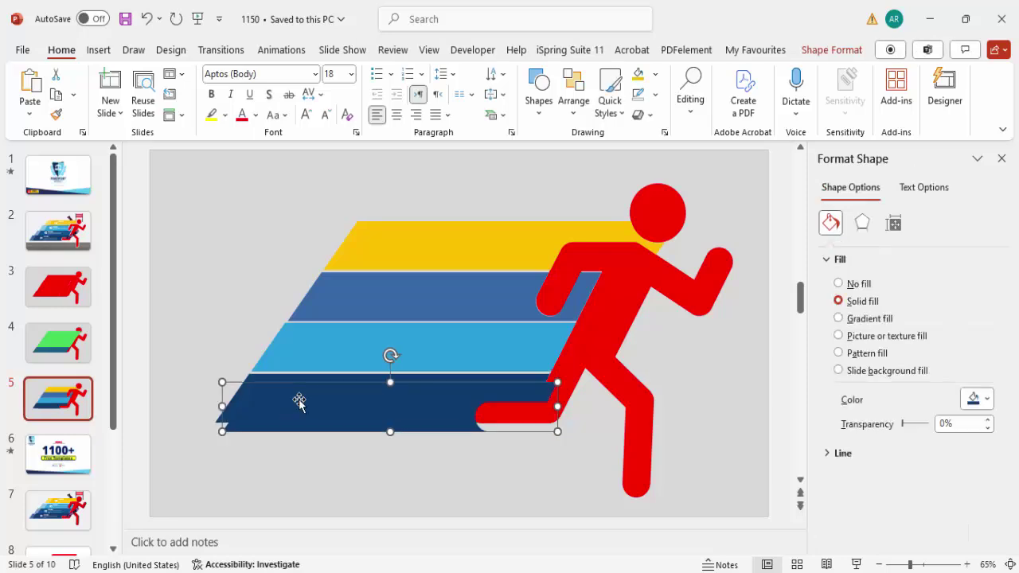
left_click(656, 74)
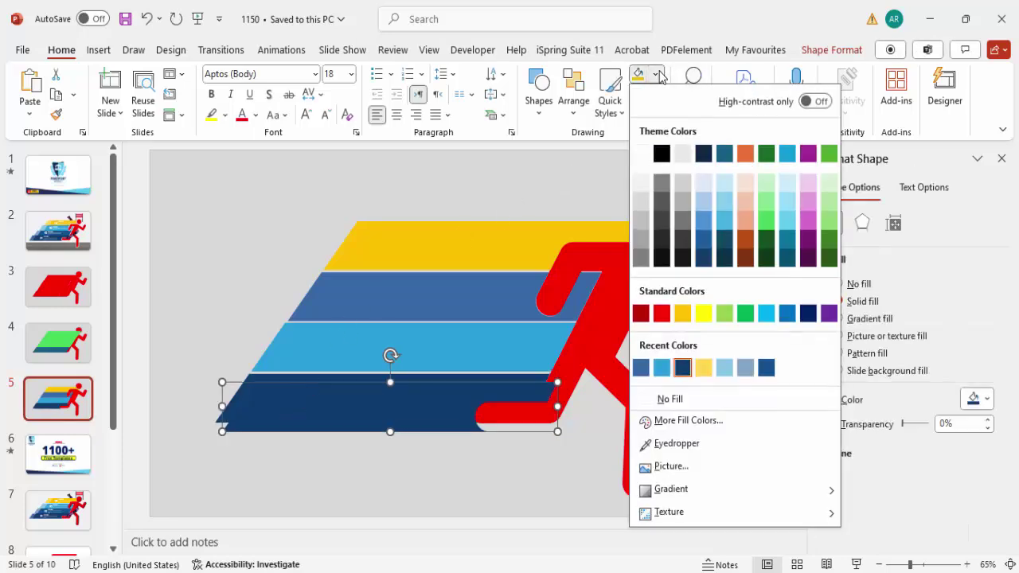
left_click(727, 371)
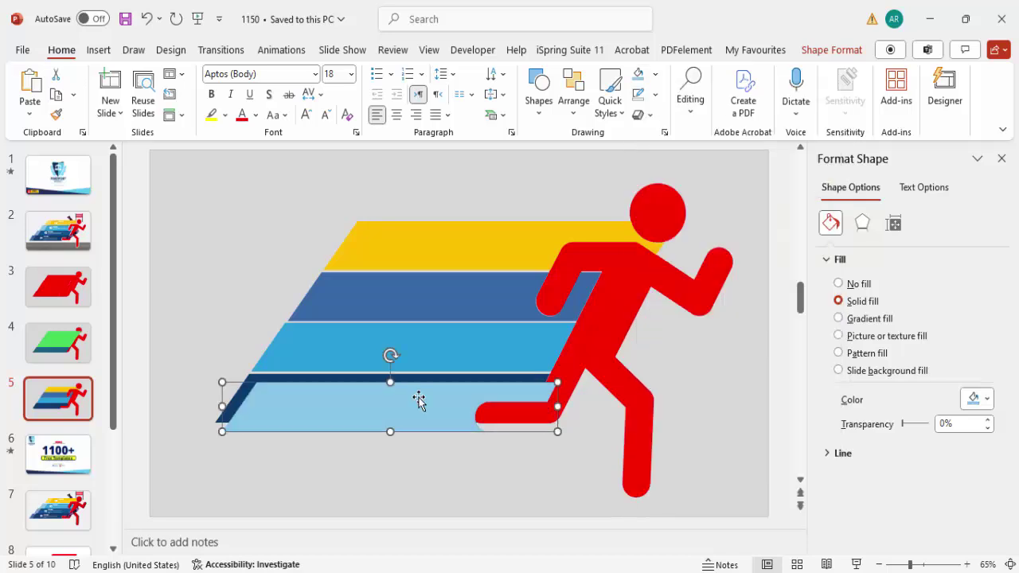
Offset the light-blue copy left, send it to back, and place a copy on the third row
left_click_drag(284, 401, 253, 396)
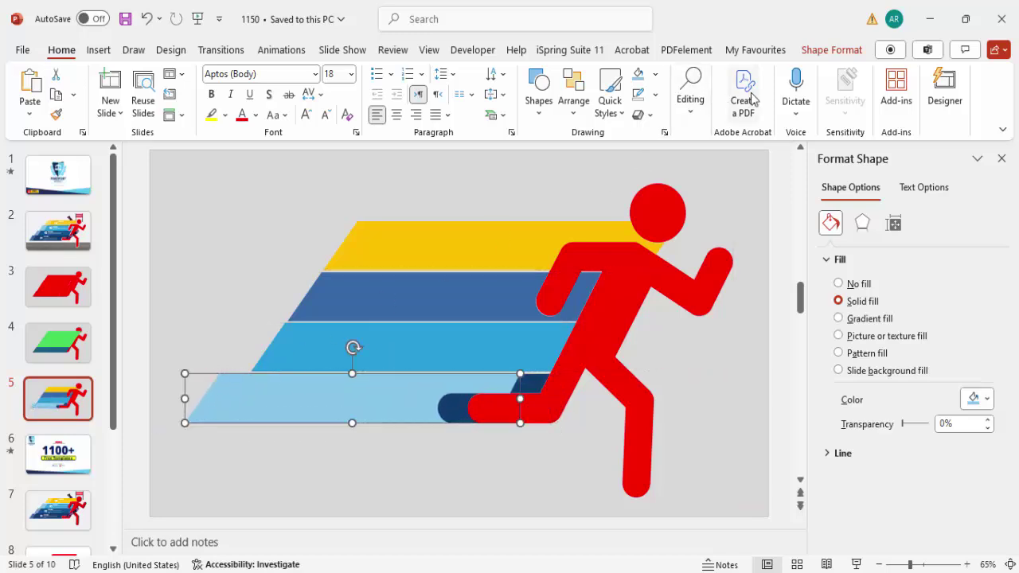
left_click(831, 50)
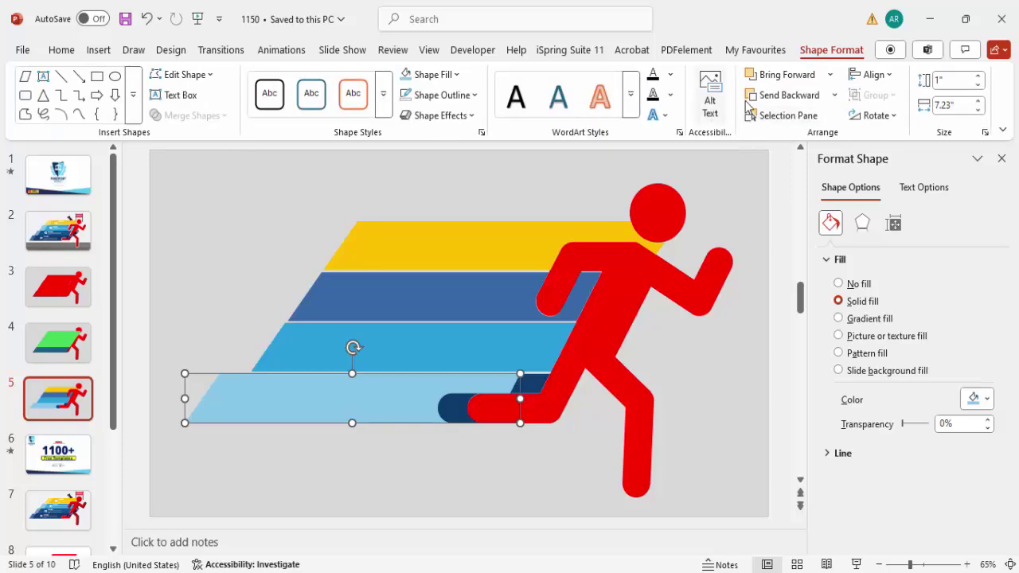
left_click(834, 94)
left_click(794, 139)
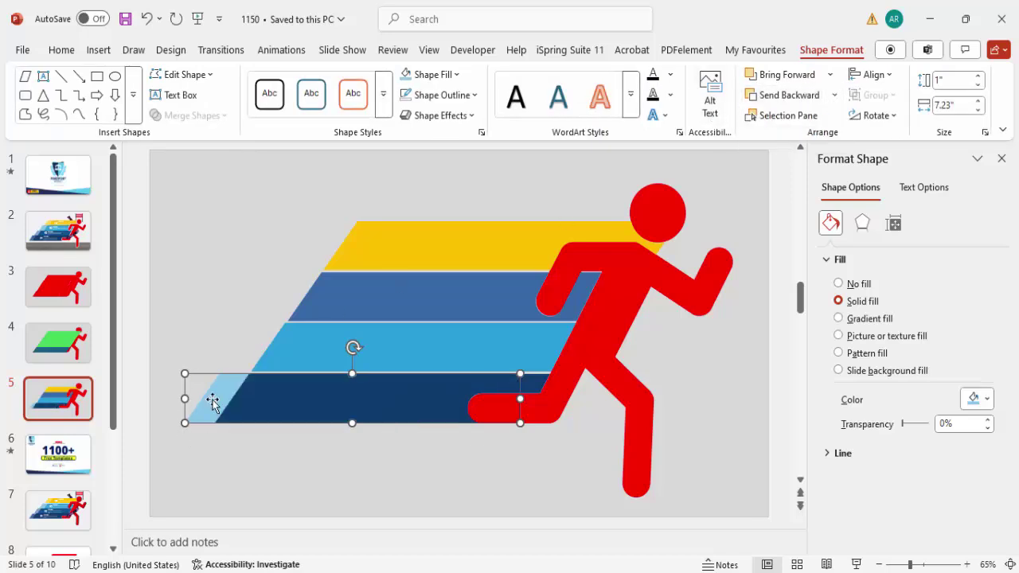
left_click_drag(209, 403, 321, 346)
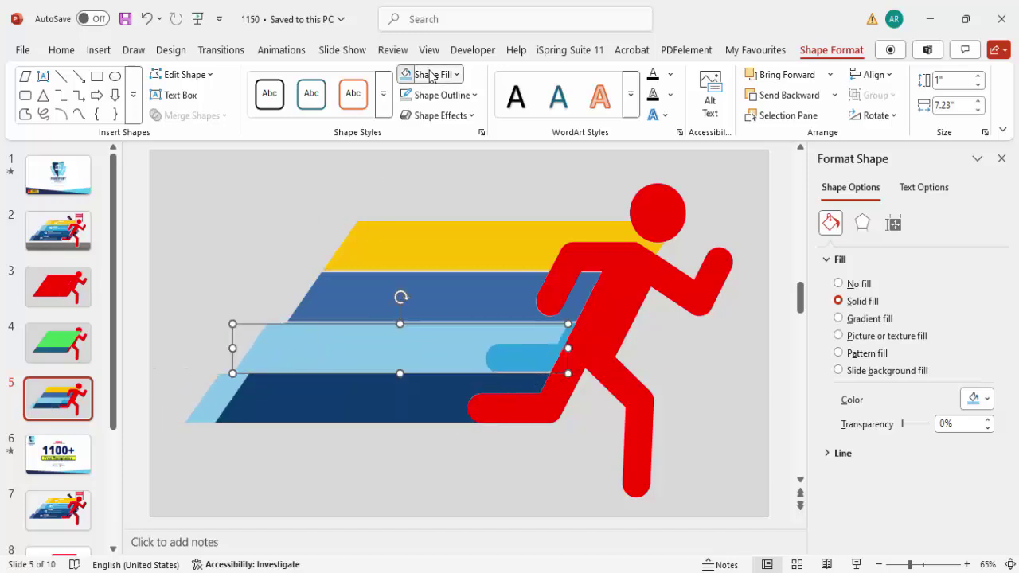
Fill the third-row copy blue-gray, offset it left, and send it behind the bright blue strip
left_click(431, 75)
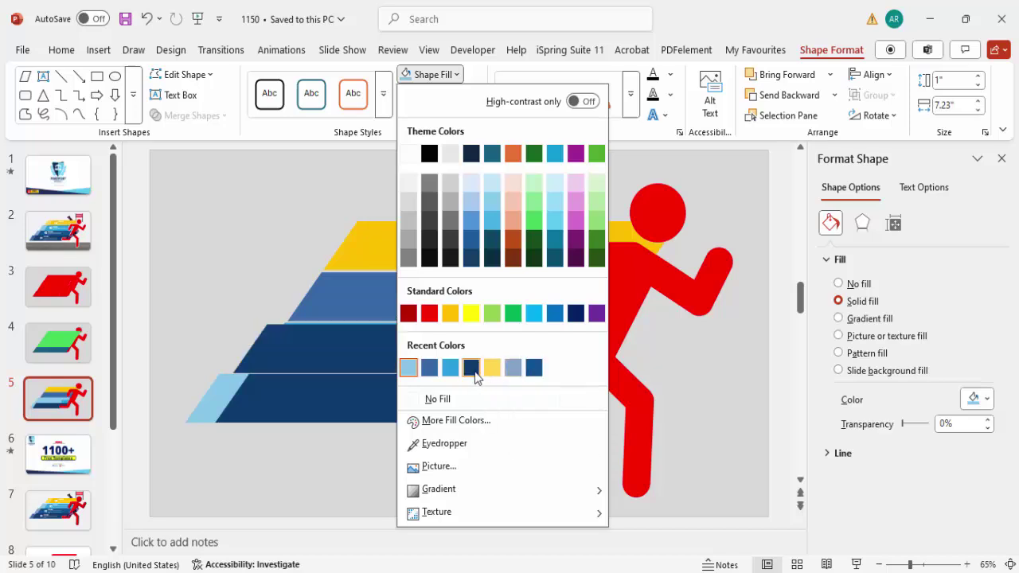
left_click(513, 367)
left_click_drag(374, 355, 369, 351)
left_click(833, 94)
left_click(784, 136)
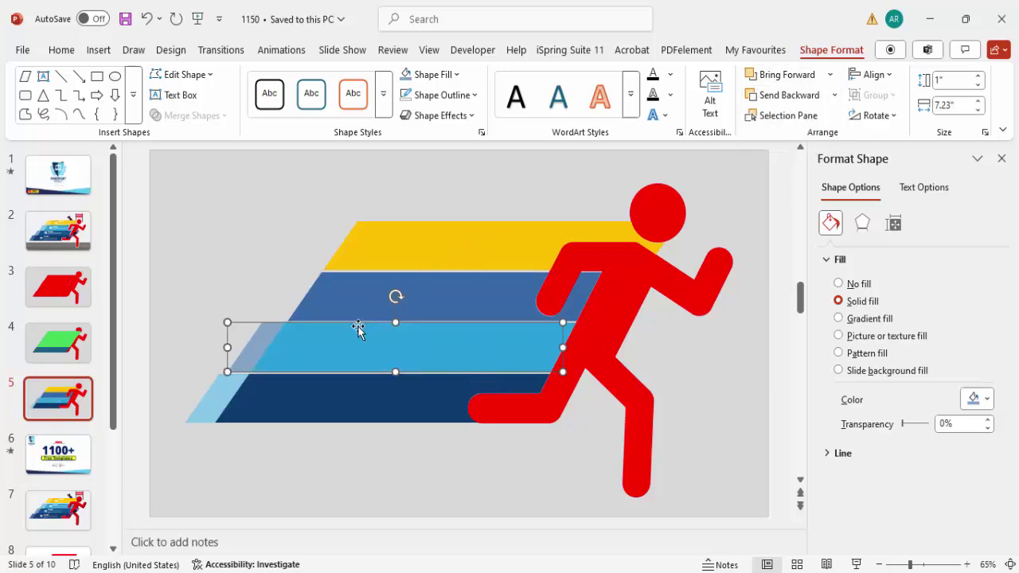
Nudge the light-blue and blue-gray copies further left into line
left_click(209, 398)
left_click_drag(210, 398, 196, 395)
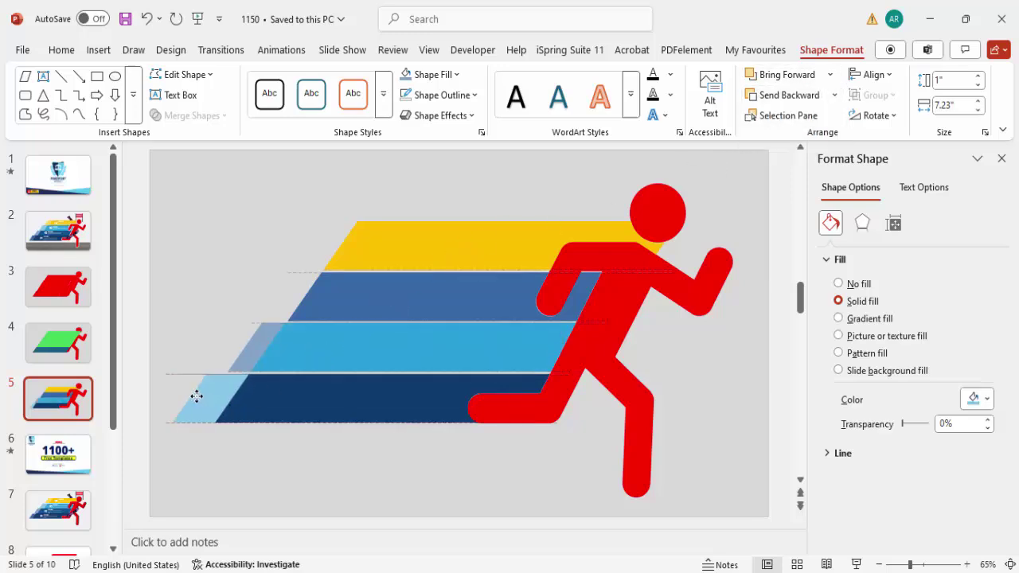
left_click_drag(250, 359, 244, 355)
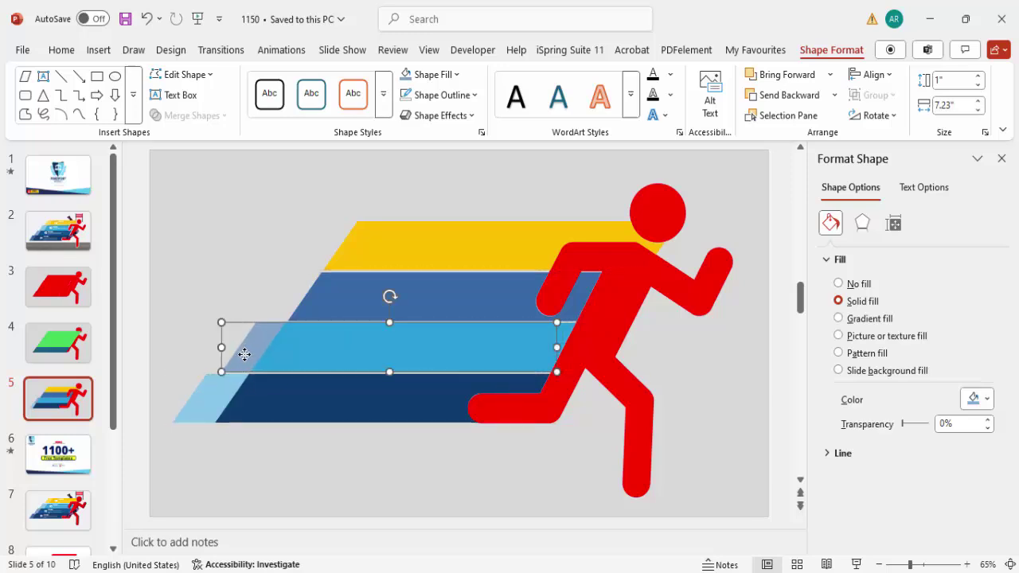
Duplicate the second strip, fill the copy standard blue, and offset it up and left
left_click(69, 240)
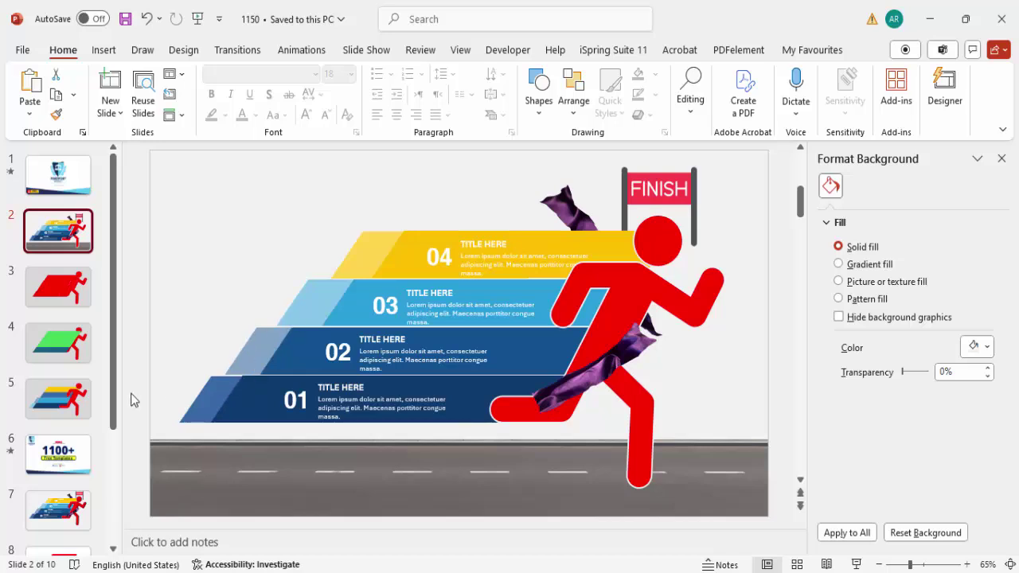
left_click(73, 396)
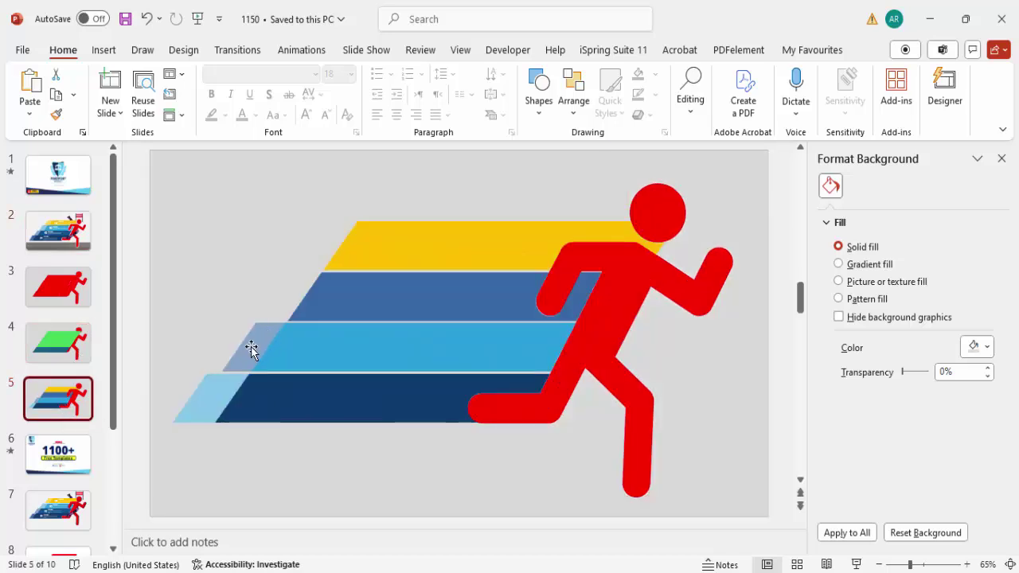
left_click(265, 334)
left_click(344, 302)
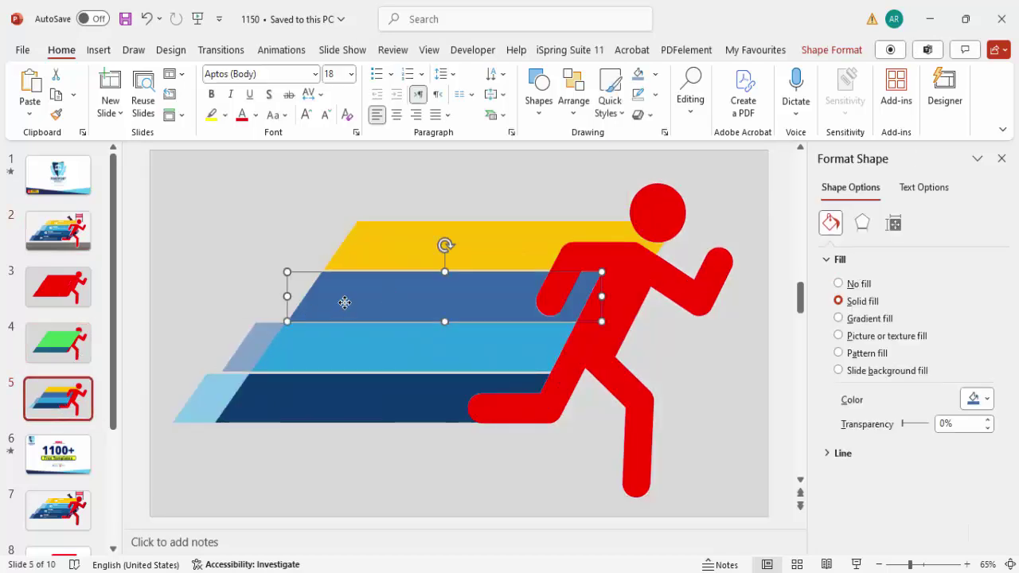
key("Right")
key("Right")
key("Down")
key("Down")
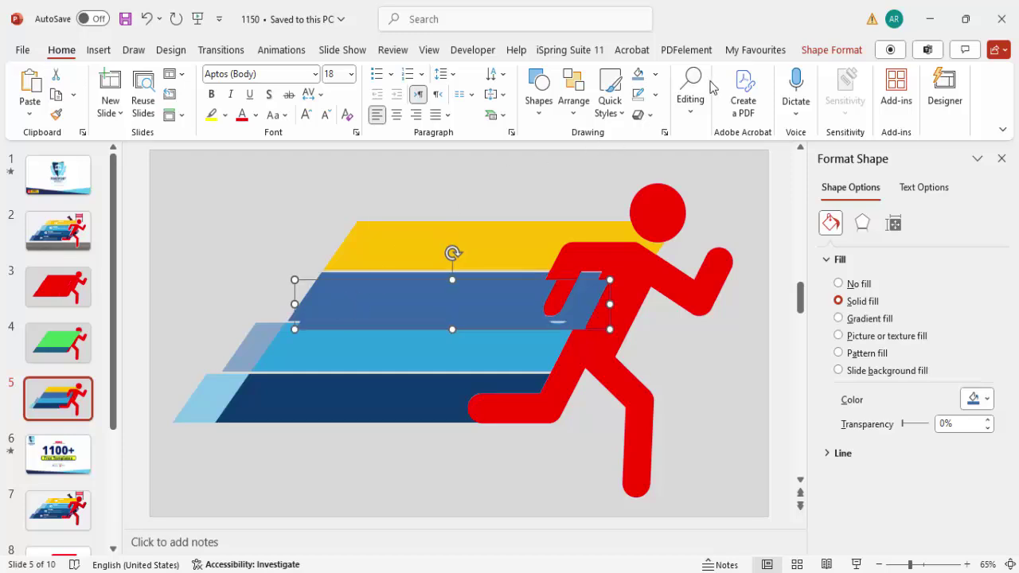
left_click(655, 74)
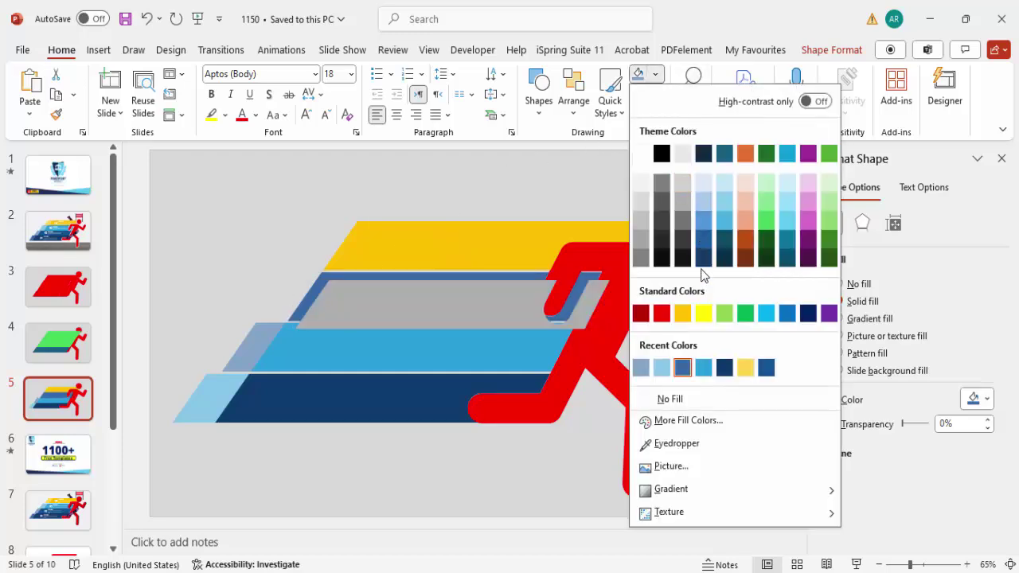
left_click(784, 319)
left_click_drag(375, 307, 340, 295)
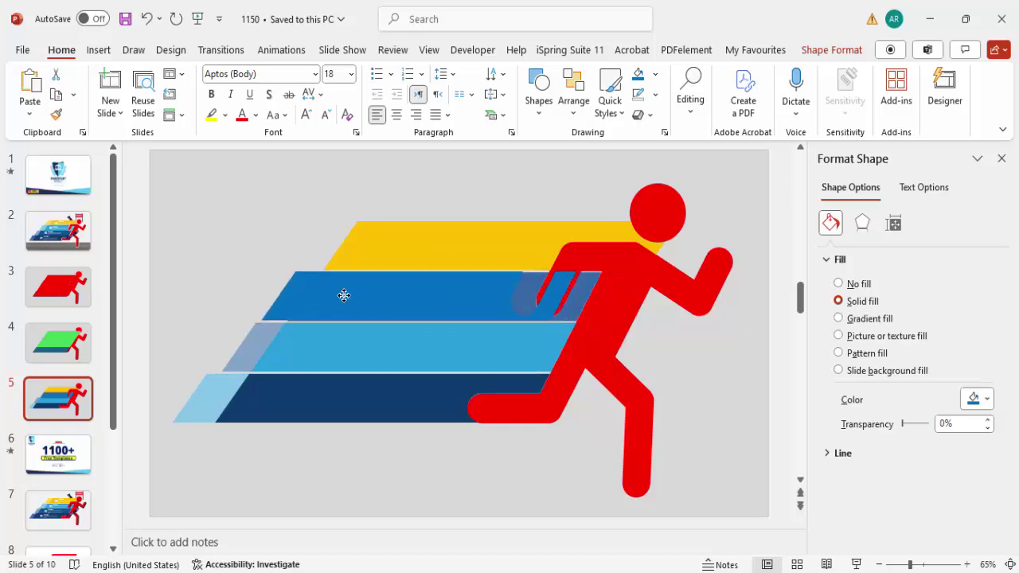
Line up the blue copy with the second row and send it to back
left_click_drag(246, 357, 246, 357)
left_click(304, 307)
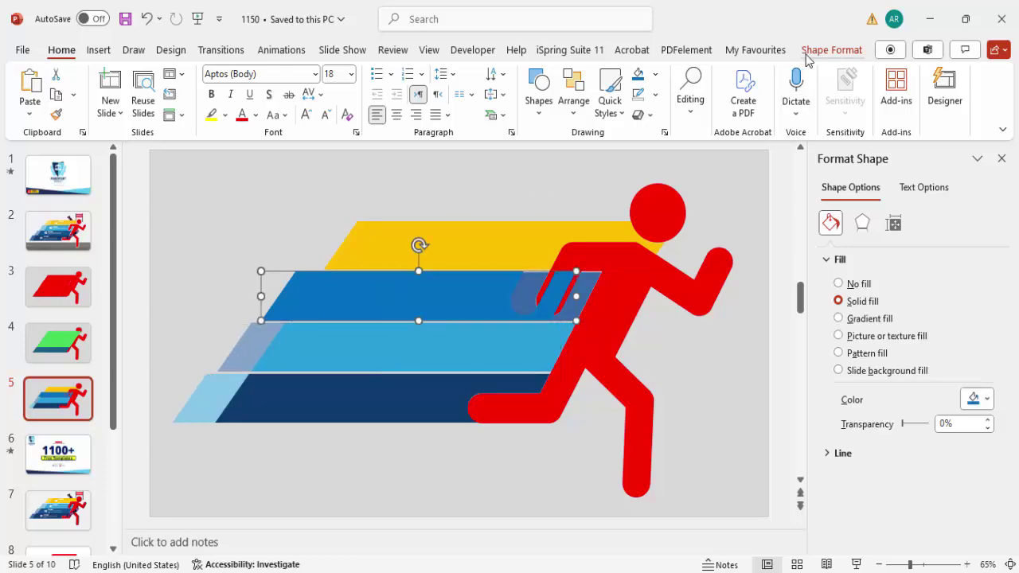
left_click(819, 50)
left_click(834, 94)
left_click(793, 139)
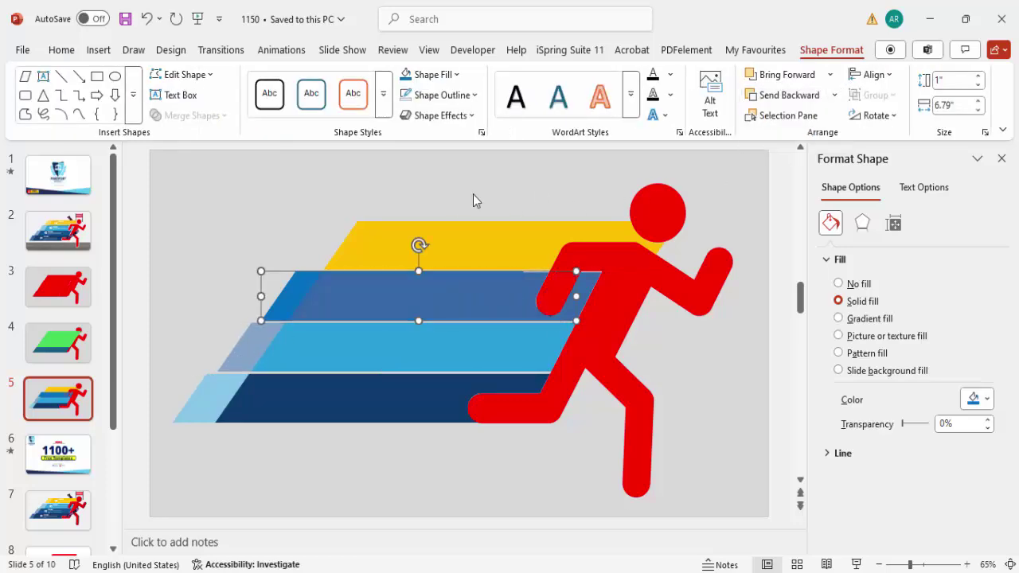
left_click(353, 218)
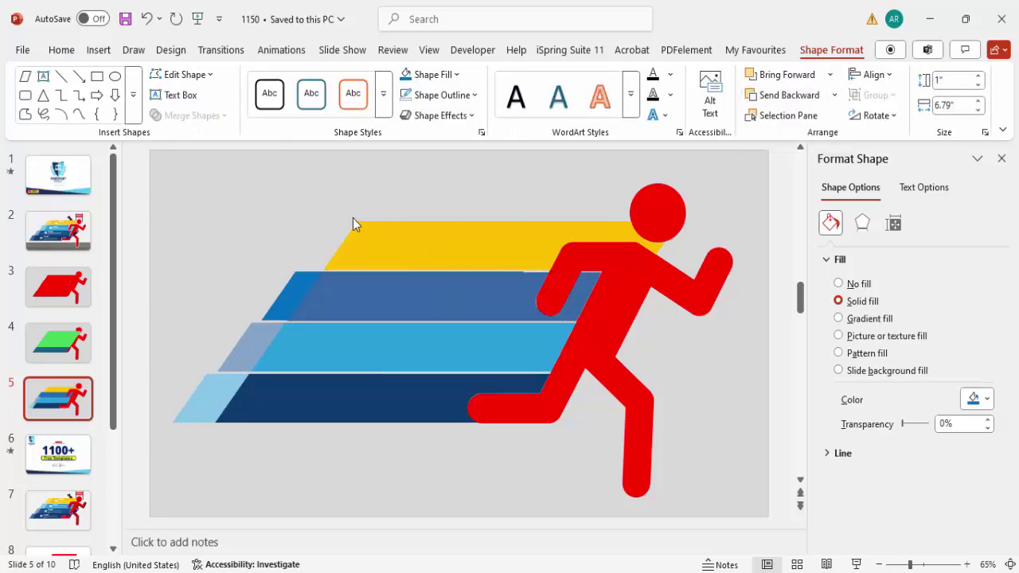
Duplicate the yellow top strip, fill the copy standard yellow, offset it left, and send it to back
left_click(311, 291)
left_click(386, 242)
key("ctrl+d")
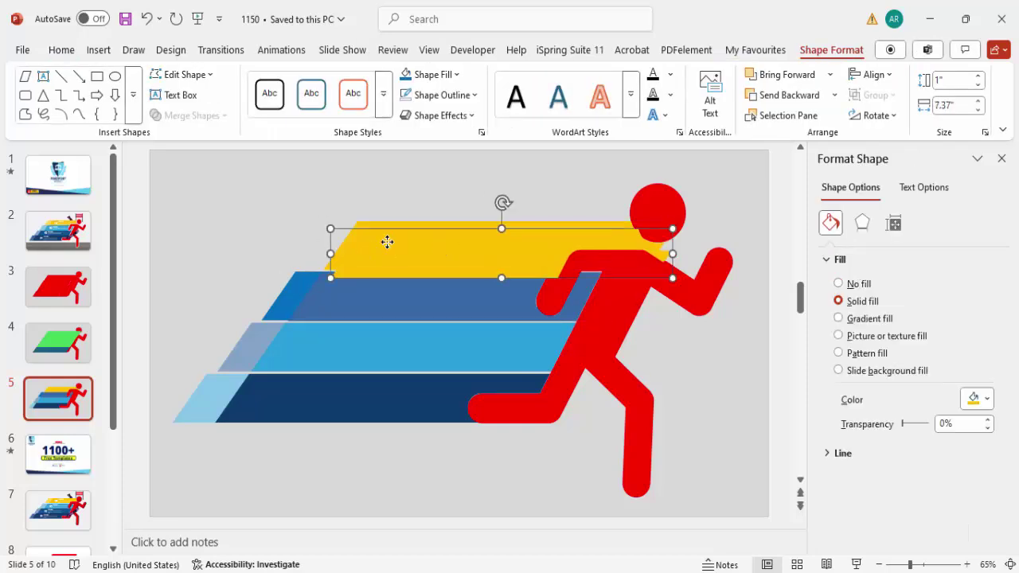
left_click(422, 74)
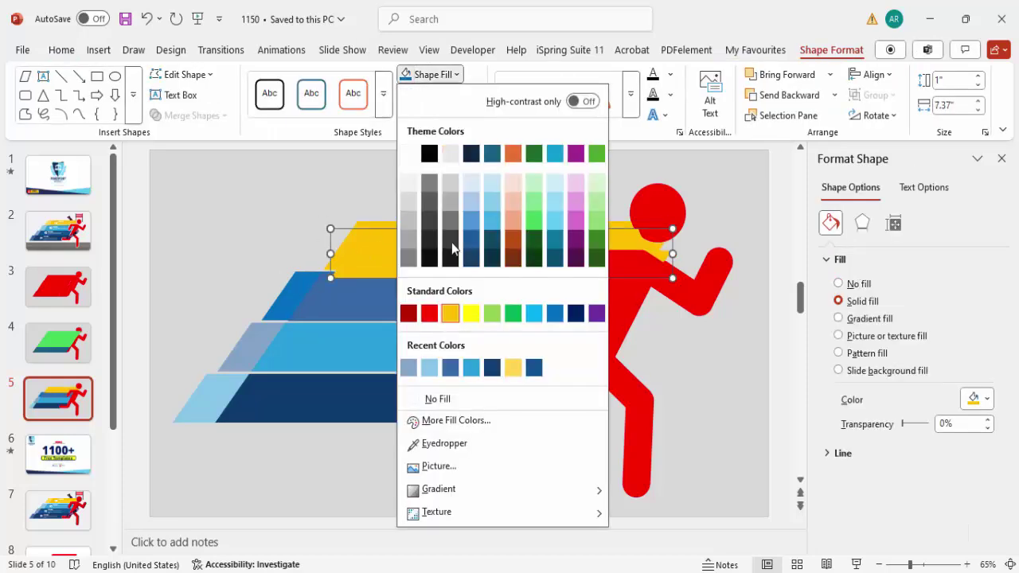
left_click(471, 312)
left_click_drag(393, 260, 368, 250)
left_click(834, 95)
left_click(790, 136)
left_click(370, 213)
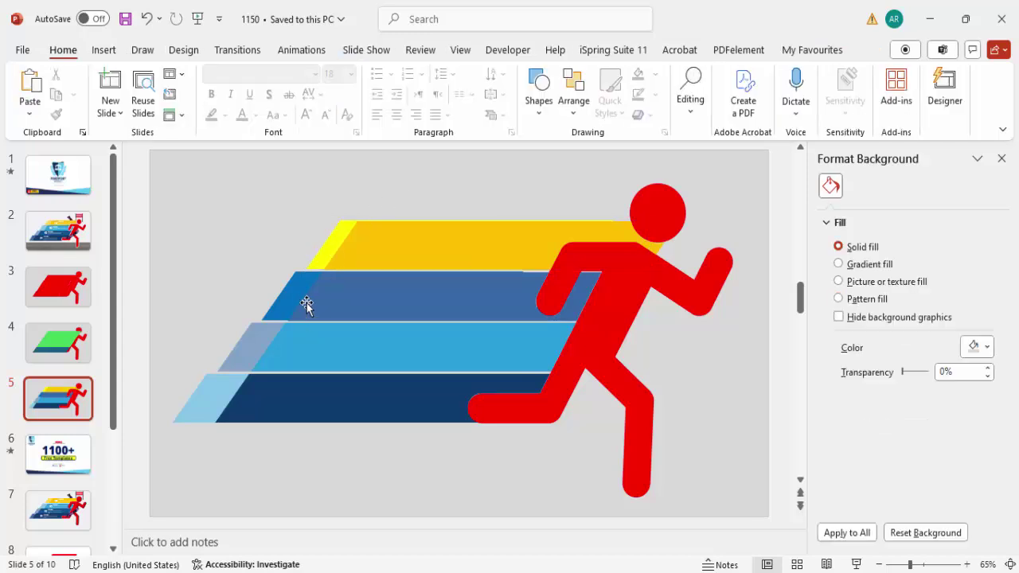
Shift all four accent copies further left so their edges form an even diagonal
left_click_drag(204, 391, 189, 391)
left_click_drag(239, 351, 228, 351)
left_click_drag(282, 302, 273, 302)
left_click_drag(355, 235, 326, 243)
left_click(501, 176)
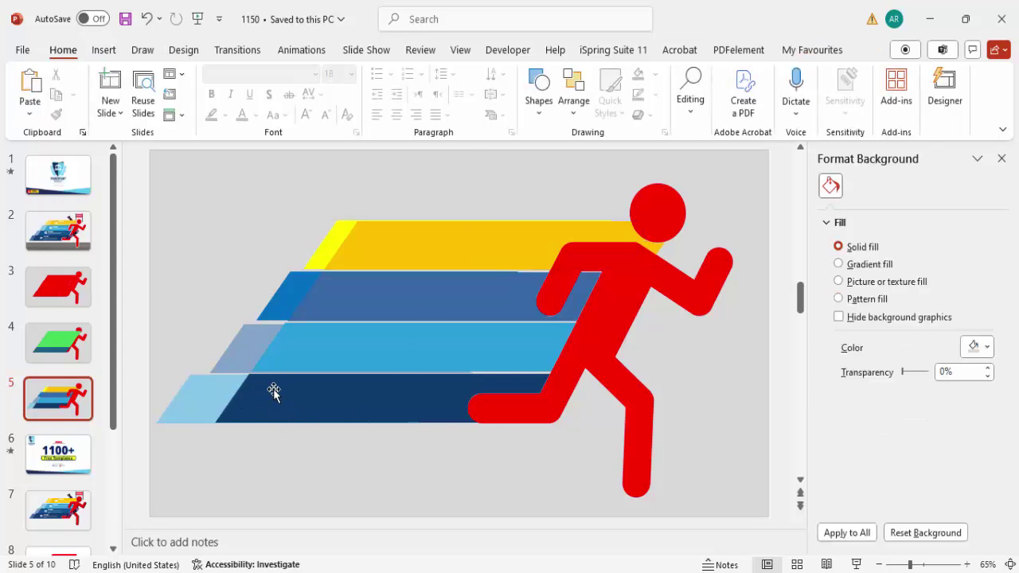
left_click(105, 51)
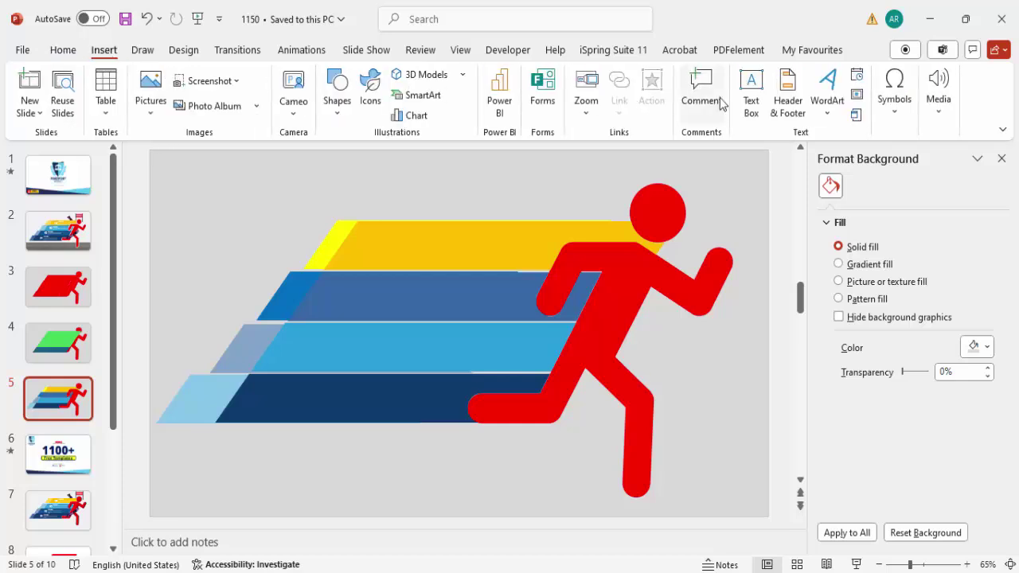
Add a bold white 44-point "01" text box near the left end of the navy bottom strip
left_click(751, 94)
left_click(293, 385)
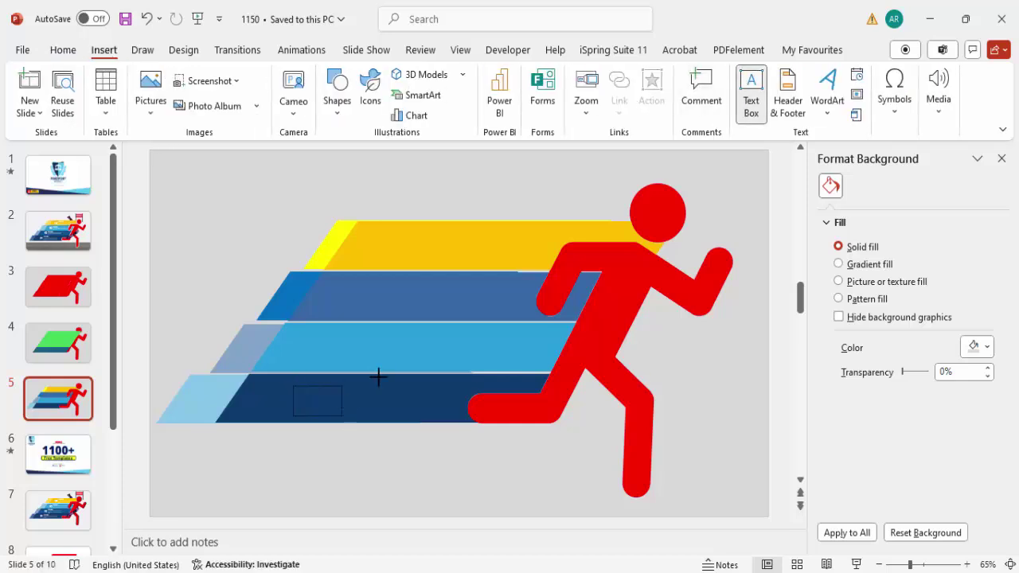
left_click(325, 390)
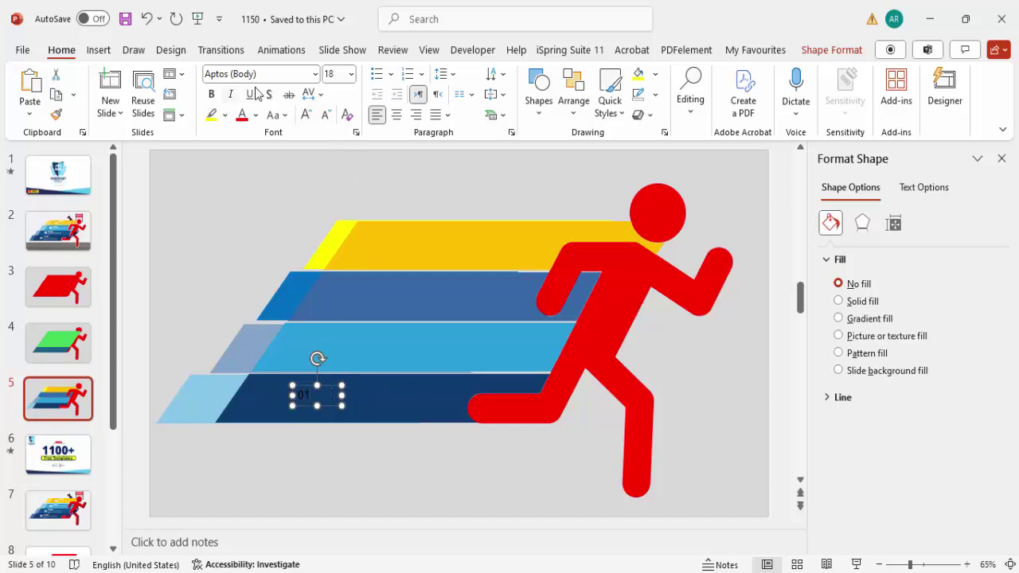
left_click(211, 95)
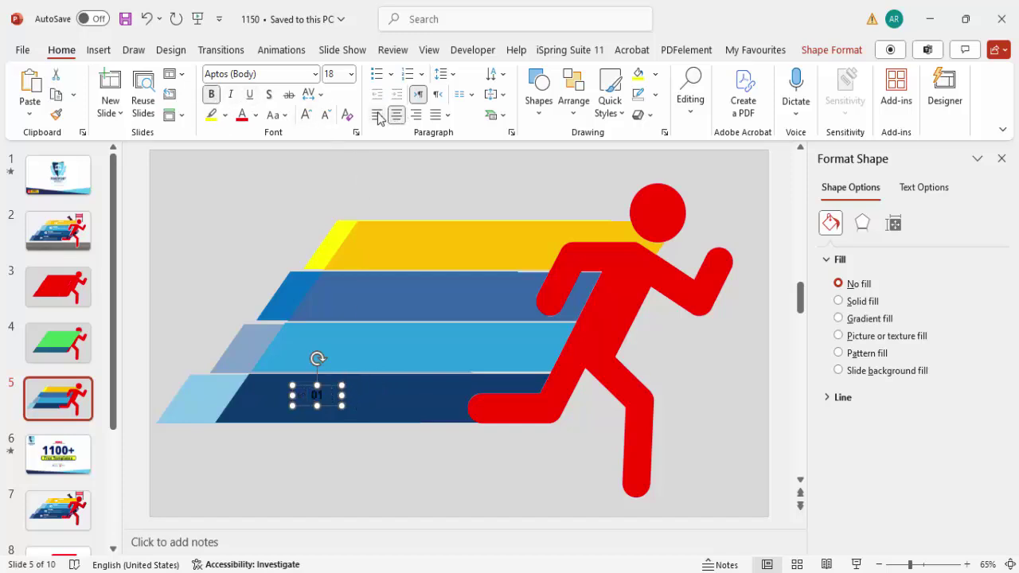
left_click(307, 115)
left_click(306, 115)
left_click(306, 115)
left_click(306, 115)
left_click(307, 116)
left_click(307, 116)
left_click(307, 116)
left_click(255, 115)
left_click(245, 193)
left_click_drag(327, 388, 300, 380)
left_click(101, 51)
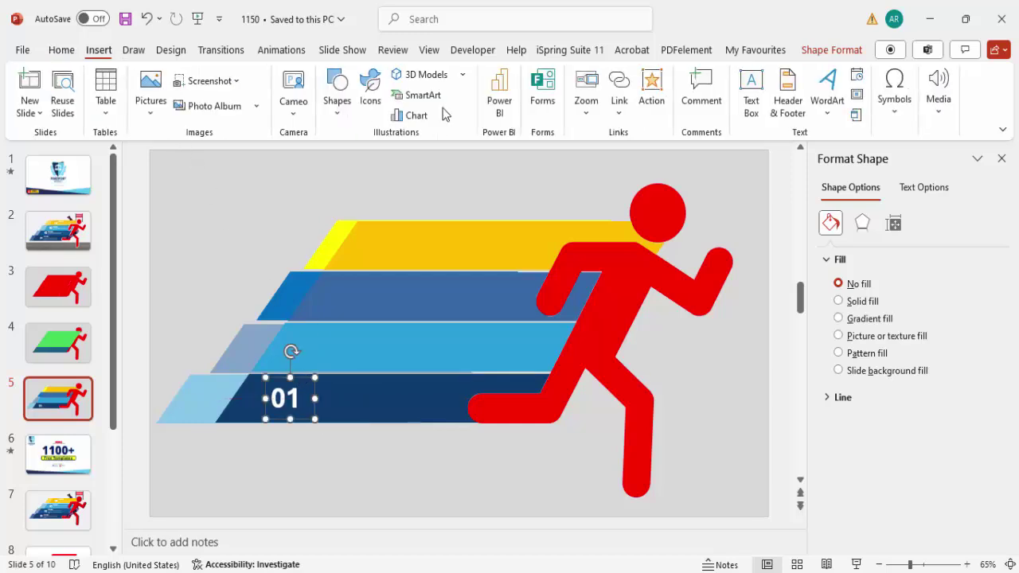
Draw a text box beside 01 and fill it with =lorem() text trimmed to two sentences
left_click(751, 94)
mouse_move(329, 389)
left_mouse_down()
mouse_move(461, 432)
mouse_move(459, 422)
left_mouse_up()
type("=lorem()")
key("Return")
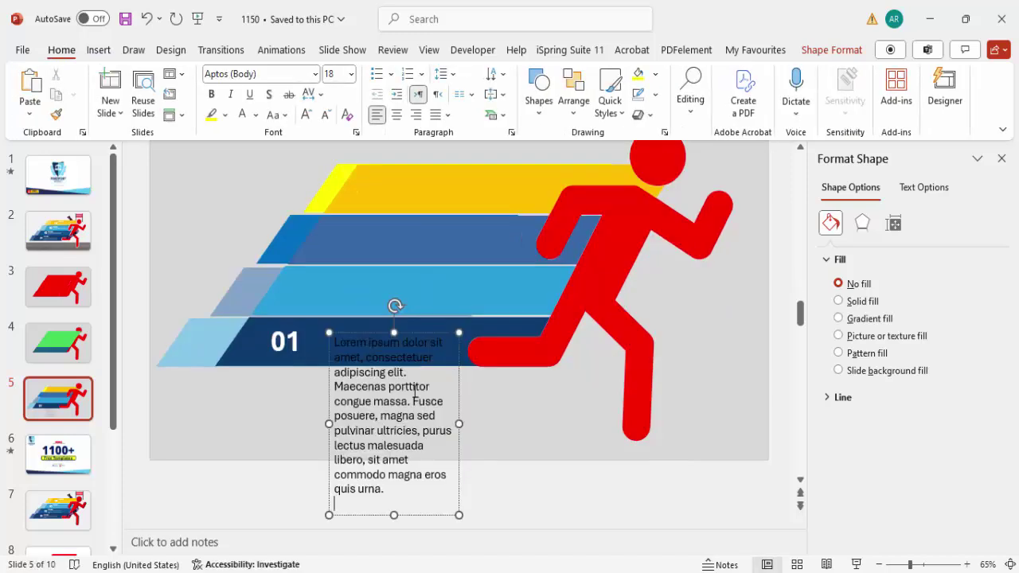
left_click_drag(413, 401, 385, 488)
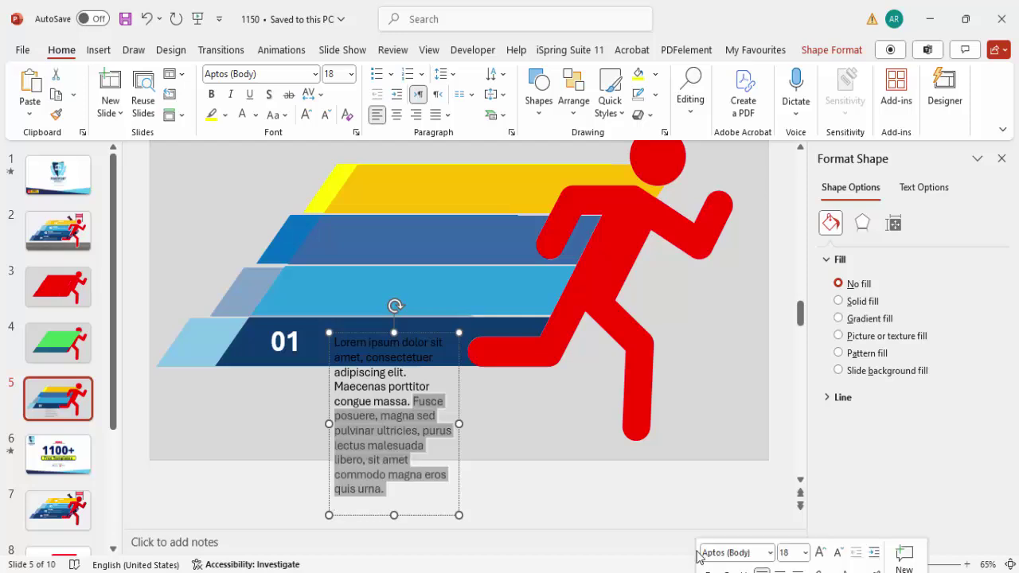
key("BackSpace")
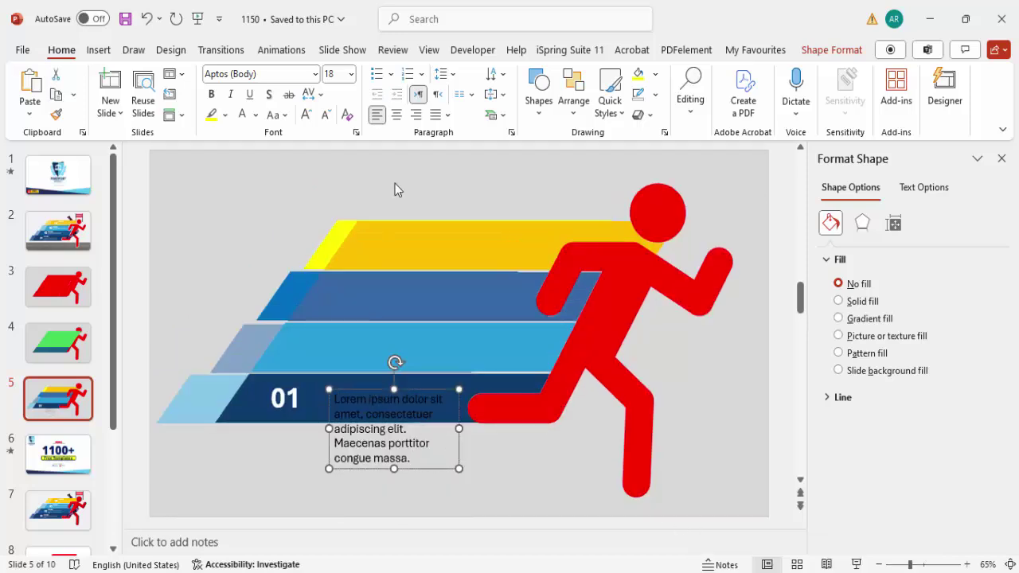
Make the caption white, 12 point, and widen its box beside the 01 label
left_click(244, 117)
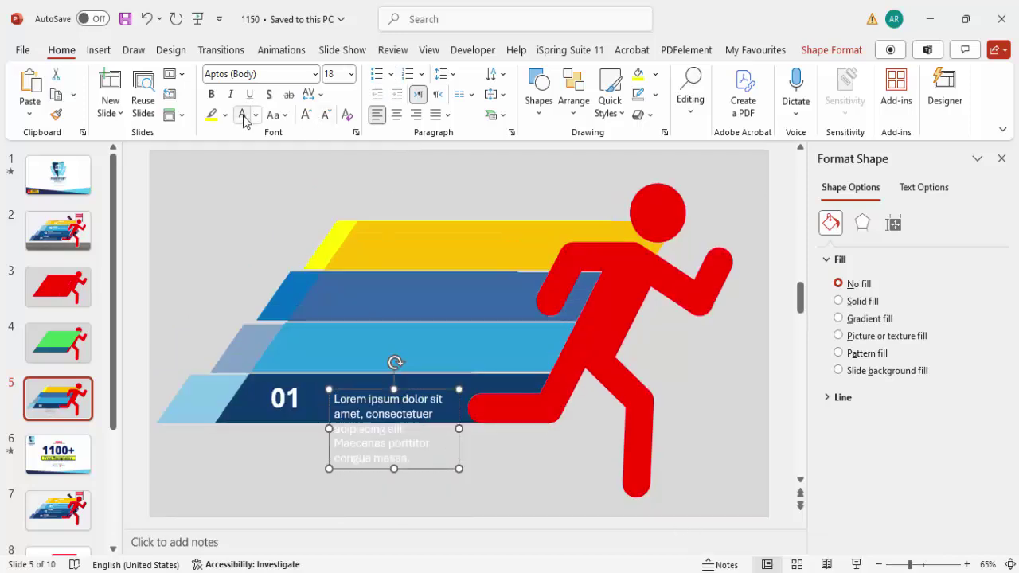
left_click(326, 116)
left_click(326, 115)
left_click(326, 115)
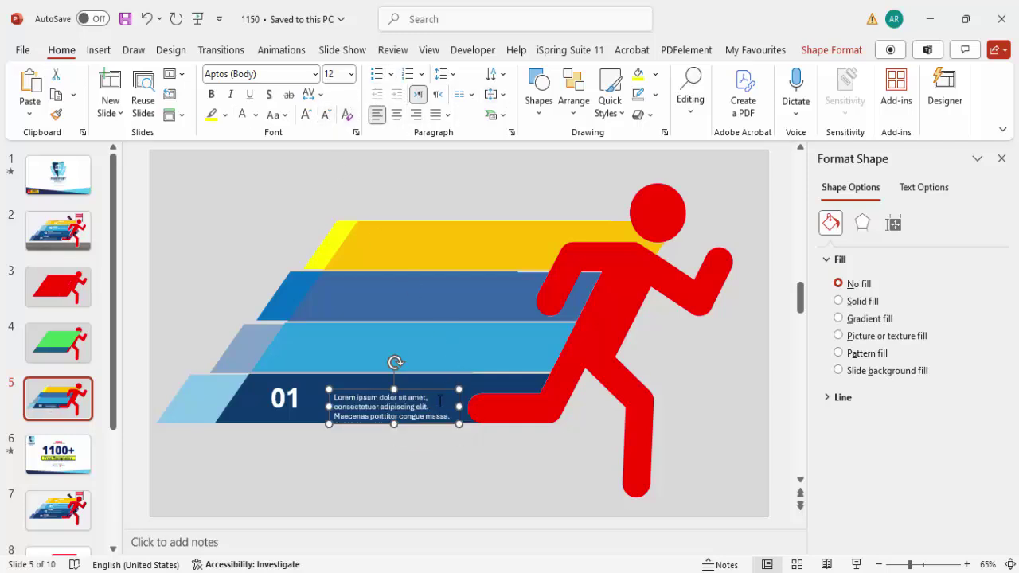
left_click_drag(458, 405, 399, 379)
left_click_drag(450, 399, 459, 398)
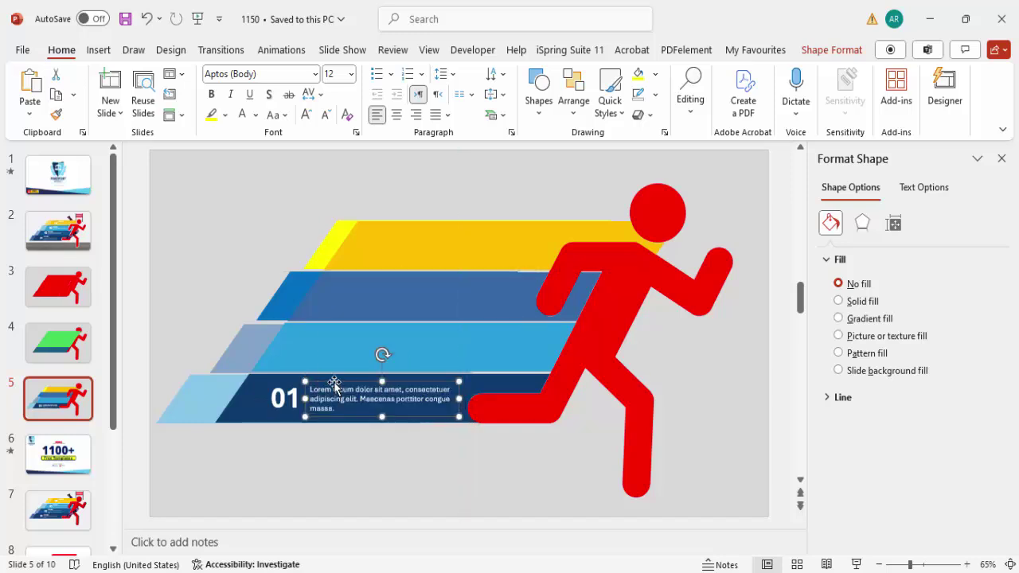
Copy the number-and-caption pair onto the three upper strips and renumber them 02, 03 and 04
left_click(285, 392, "shift")
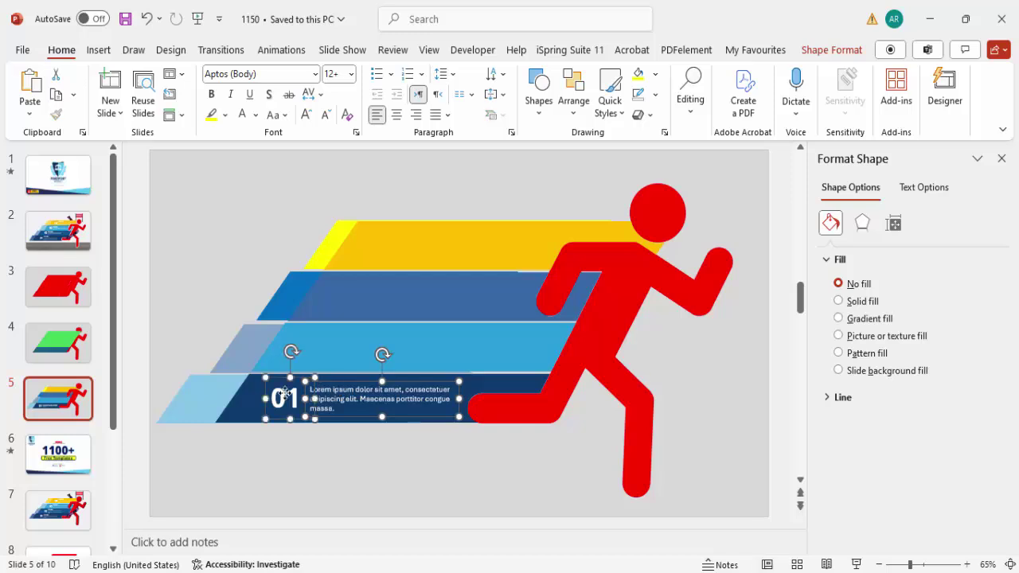
left_click_drag(377, 391, 448, 332)
key("ctrl+d")
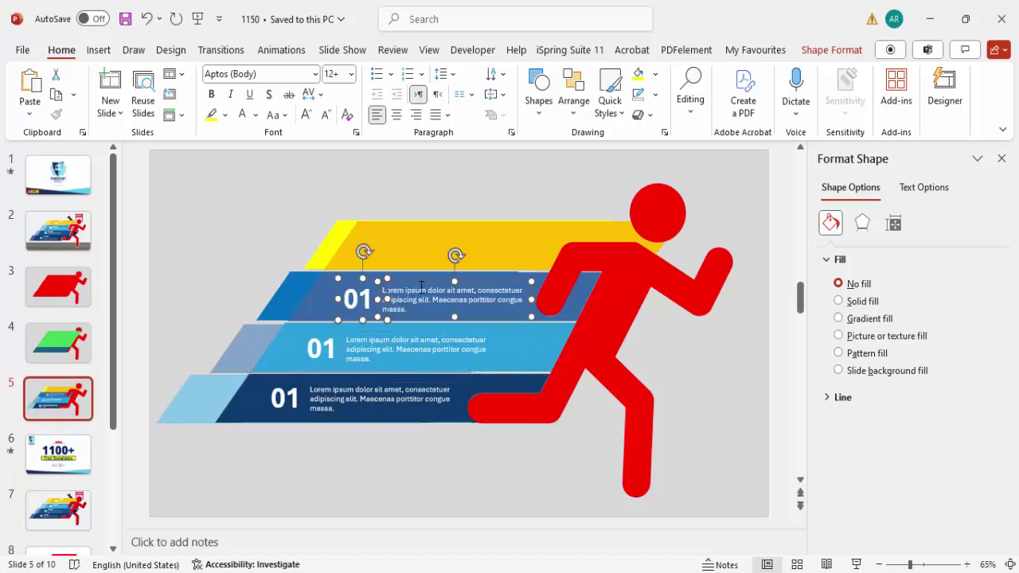
key("ctrl+d")
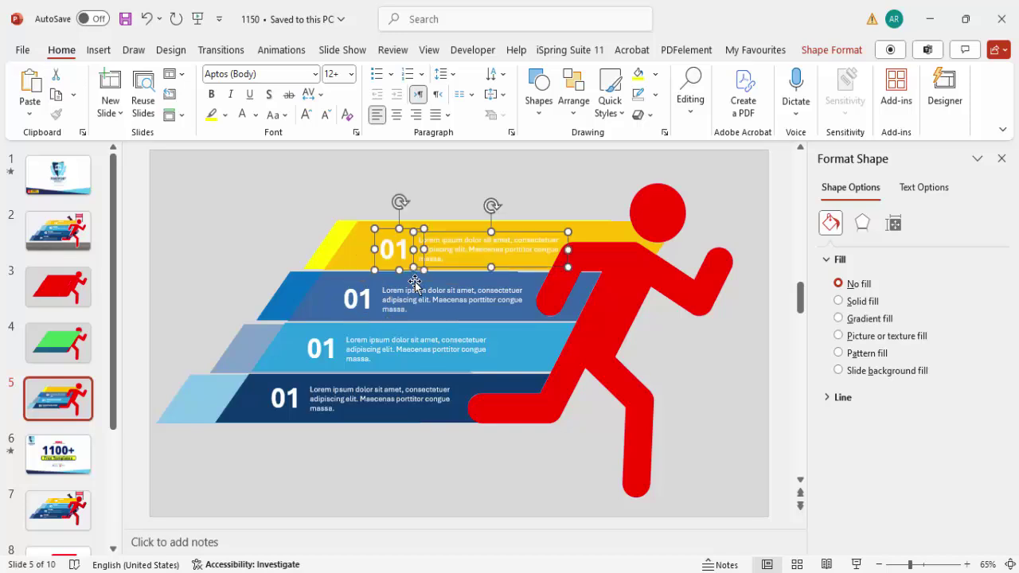
left_click(329, 366)
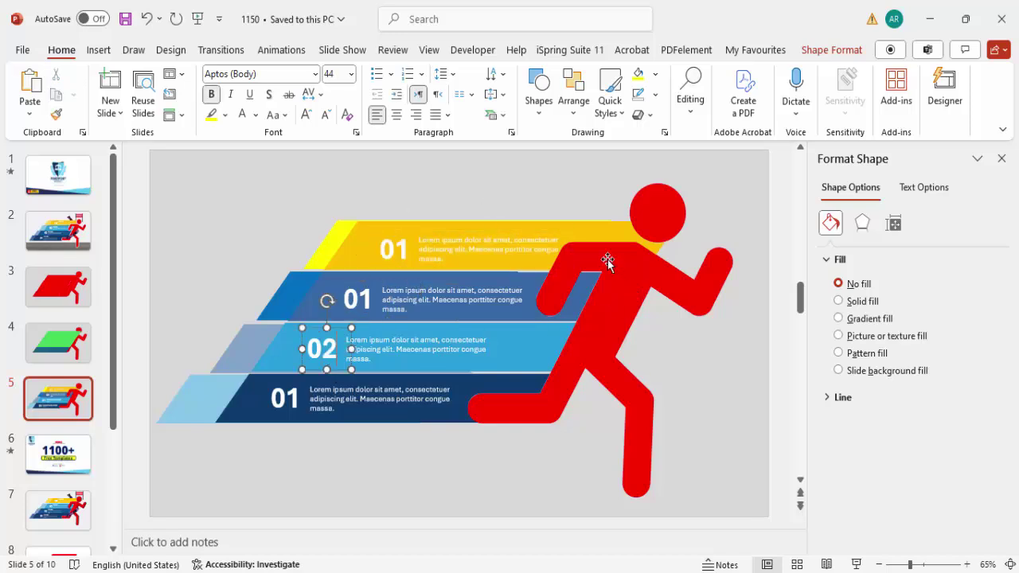
left_click(366, 299)
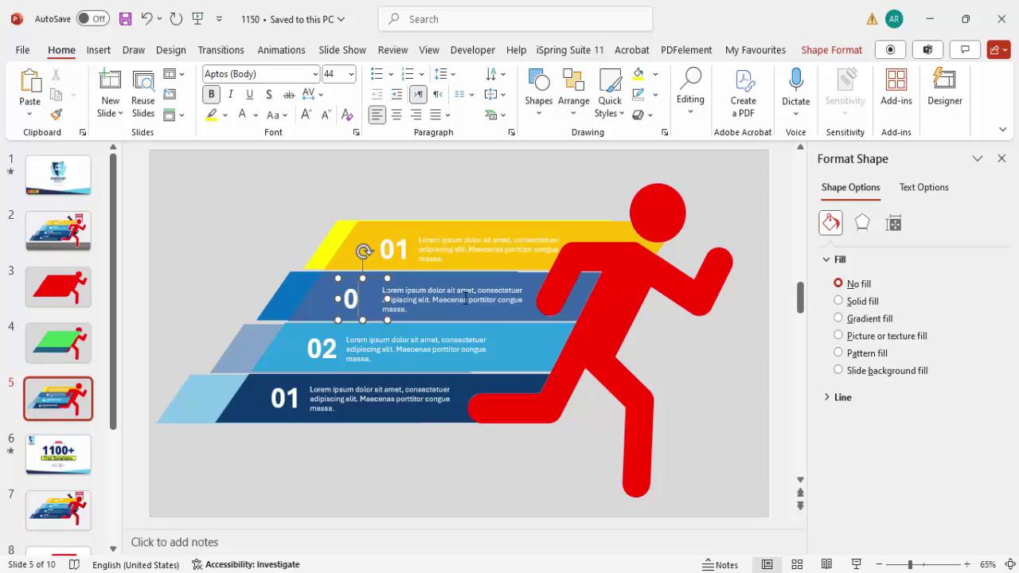
left_click(391, 248)
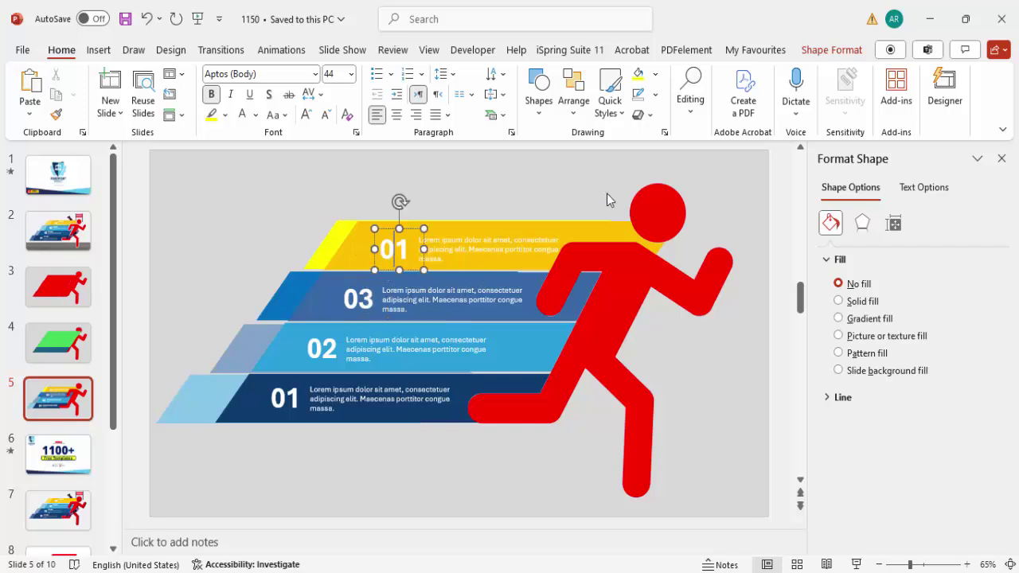
type("4")
left_click(678, 348)
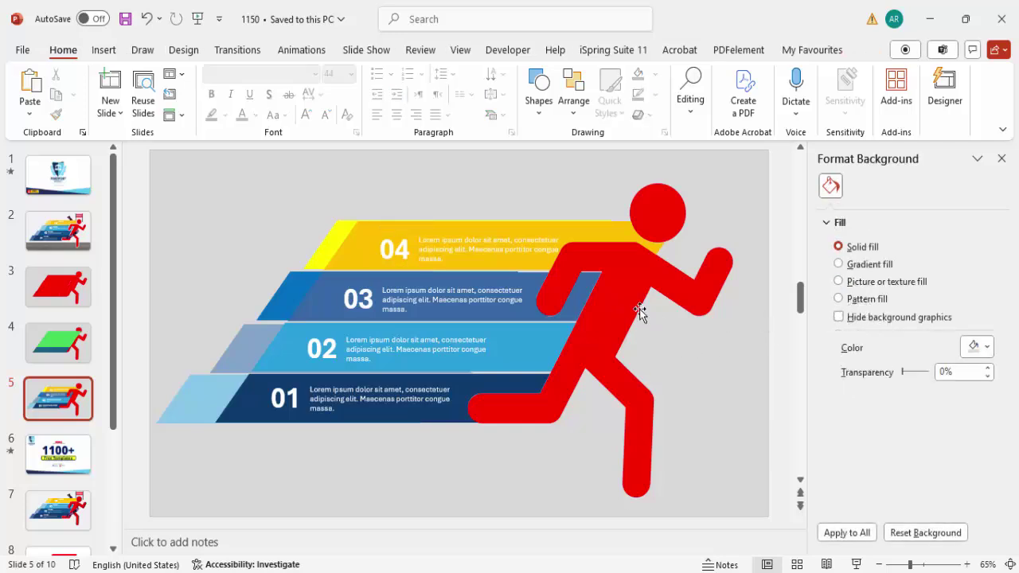
left_click(90, 231)
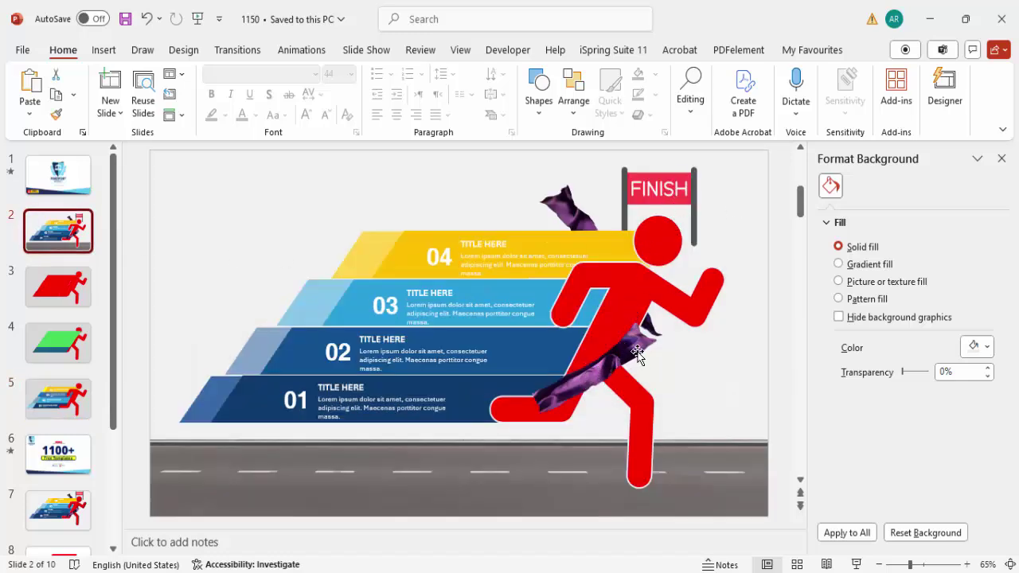
left_click(67, 402)
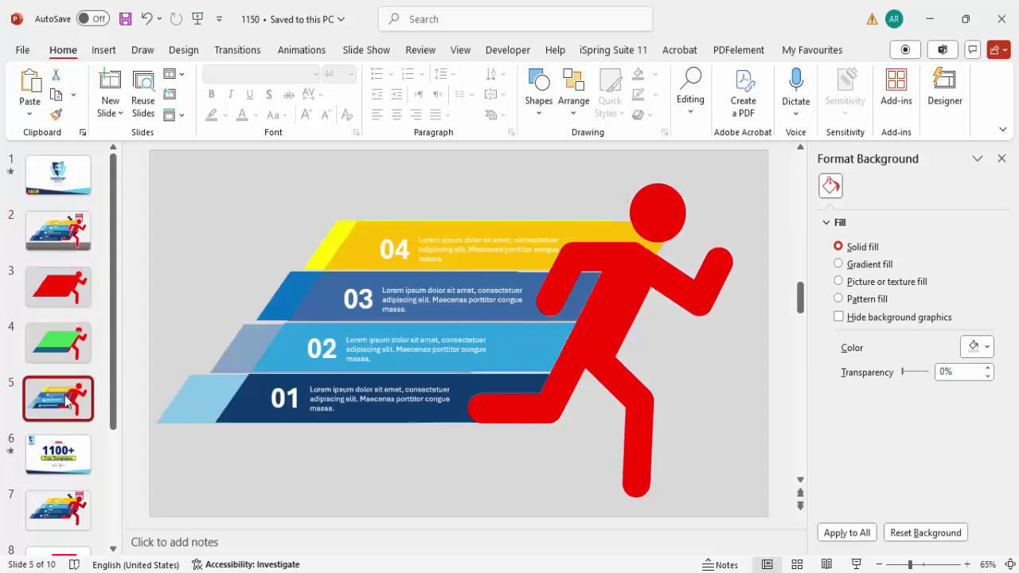
left_click(103, 49)
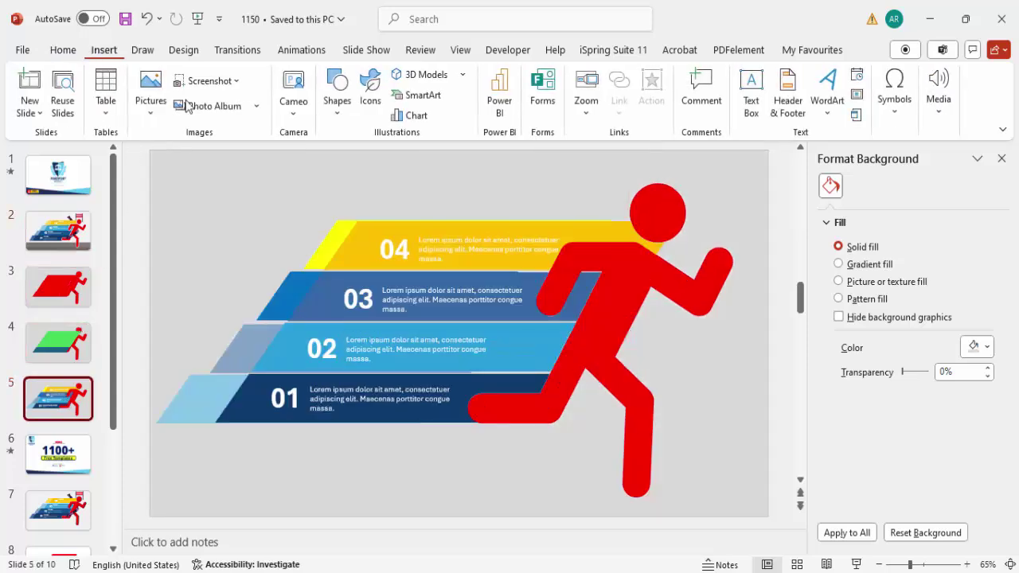
Draw a freeform ribbon outline across the runner's rear leg and the lower strips
left_click(336, 113)
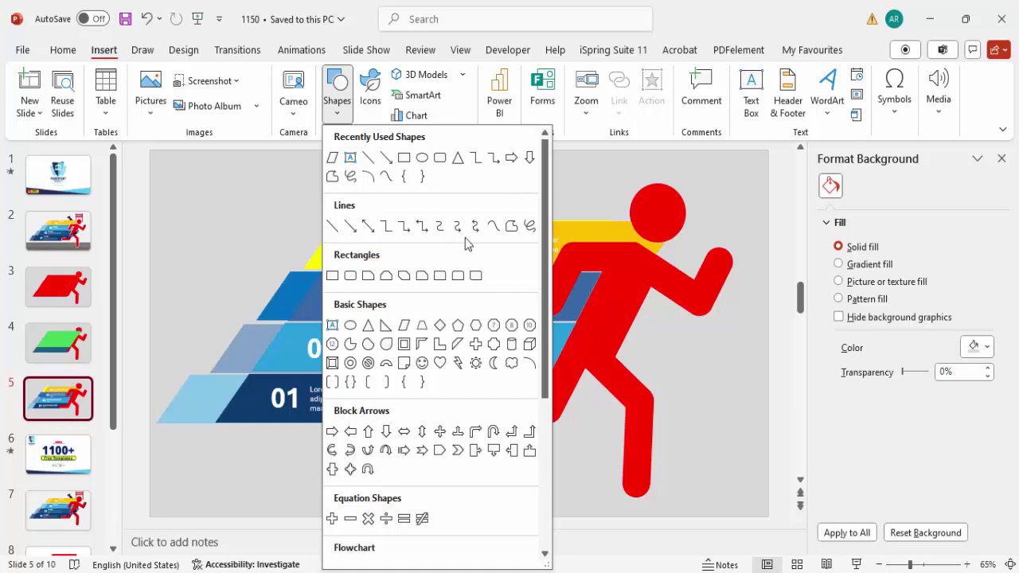
left_click(510, 227)
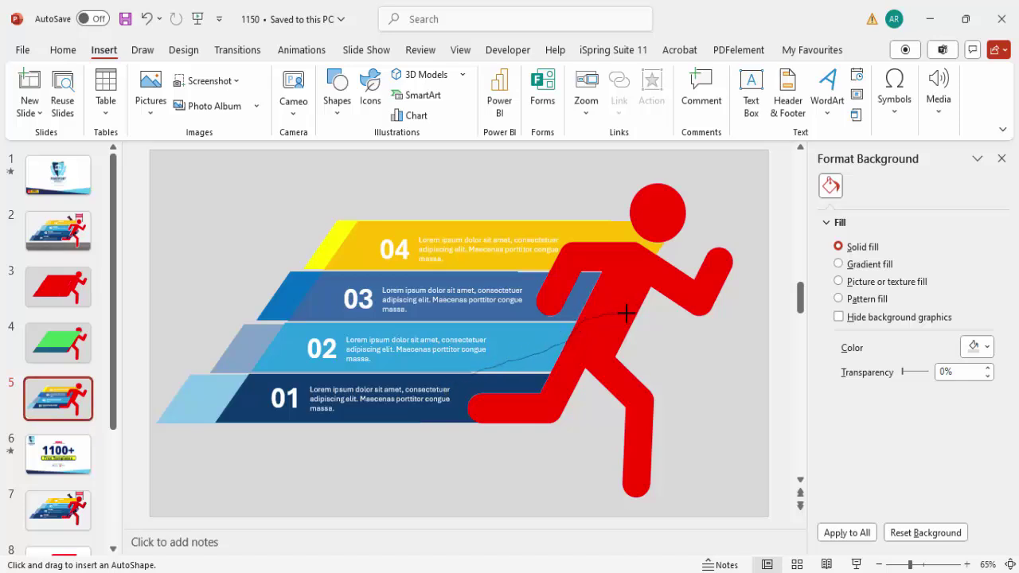
left_click_drag(645, 320, 661, 328)
left_click_drag(454, 384, 436, 390)
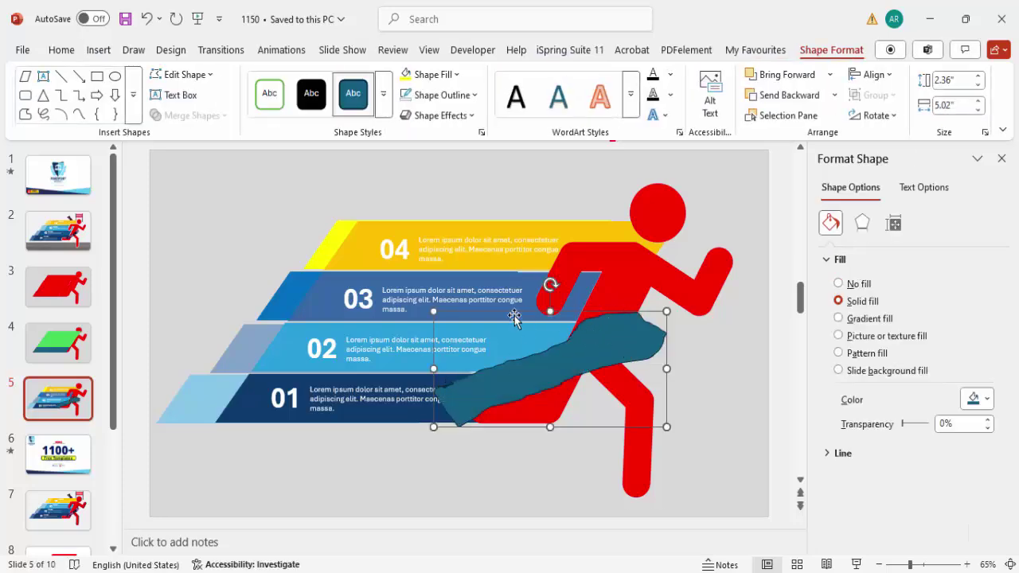
Fill the freeform ribbon purple and open Edit Points on its outline
left_click(434, 74)
left_click(596, 314)
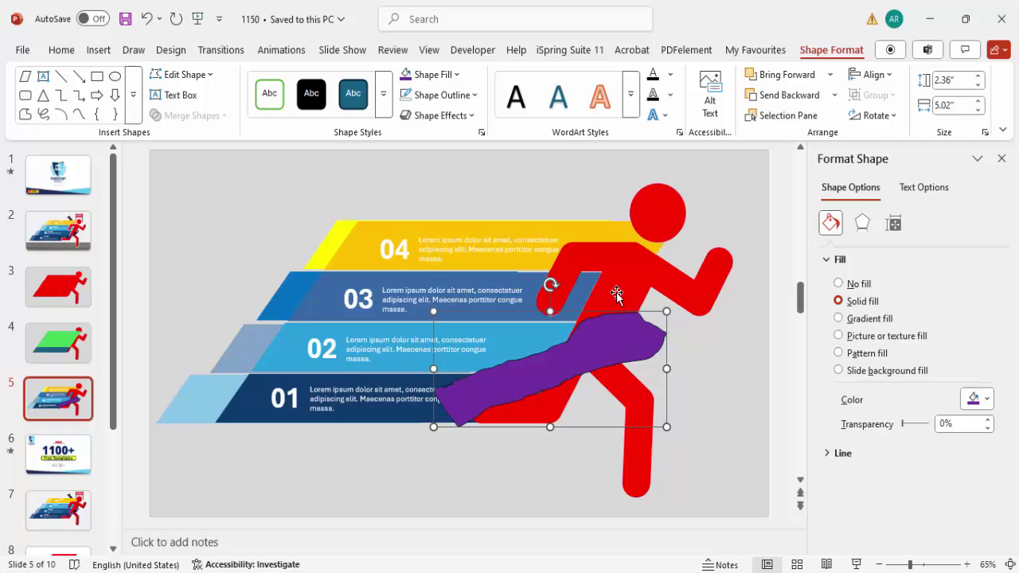
right_click(596, 341)
left_click(670, 300)
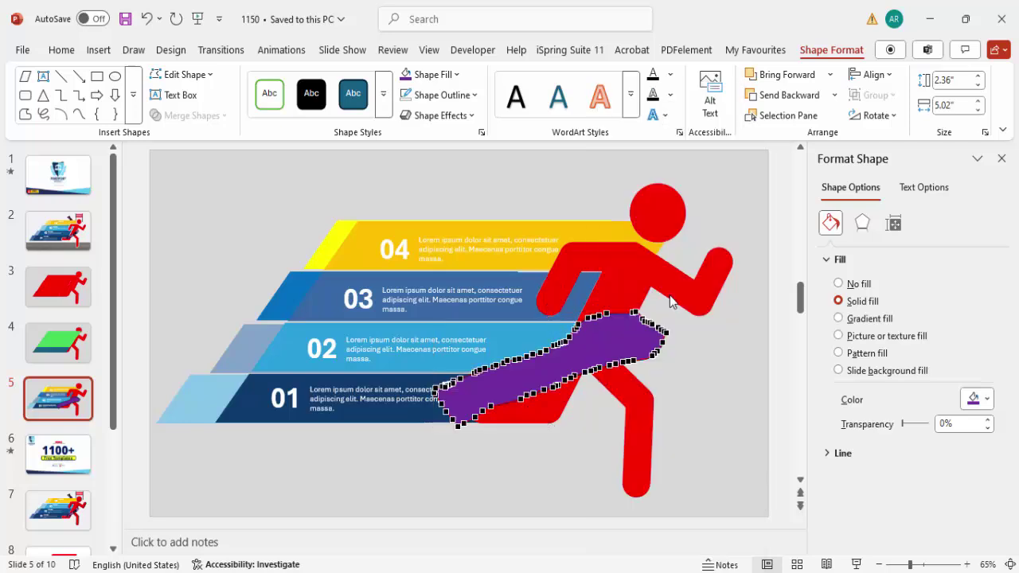